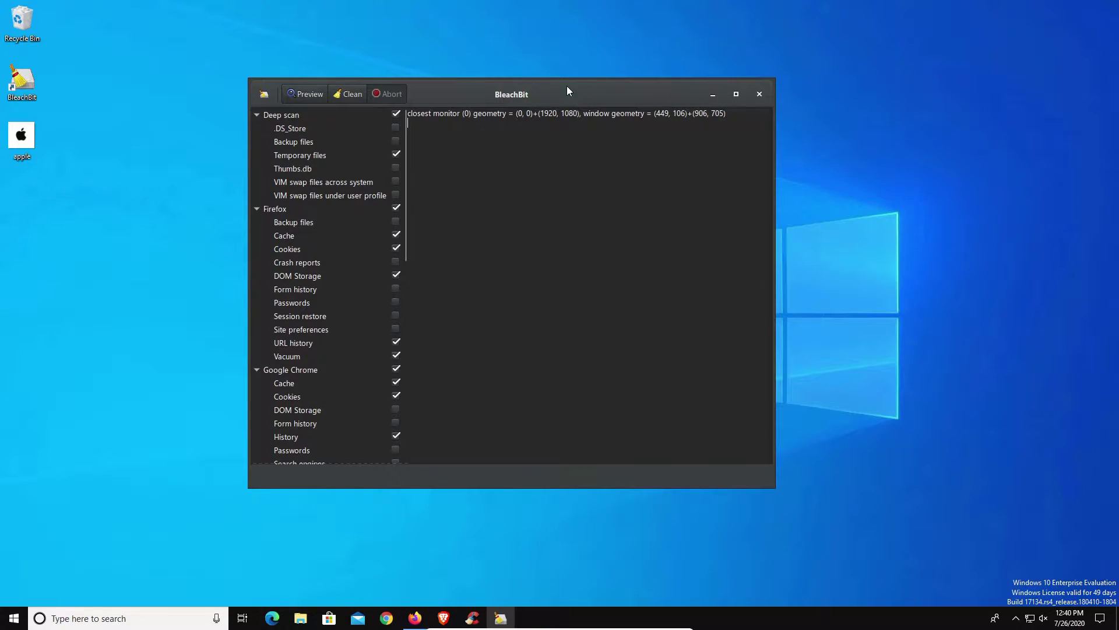
# Set BleachBit beside CCleaner for comparison, then recentre BleachBit and open its main menu
pyautogui.moveTo(562, 86); pyautogui.dragTo(586, 91)
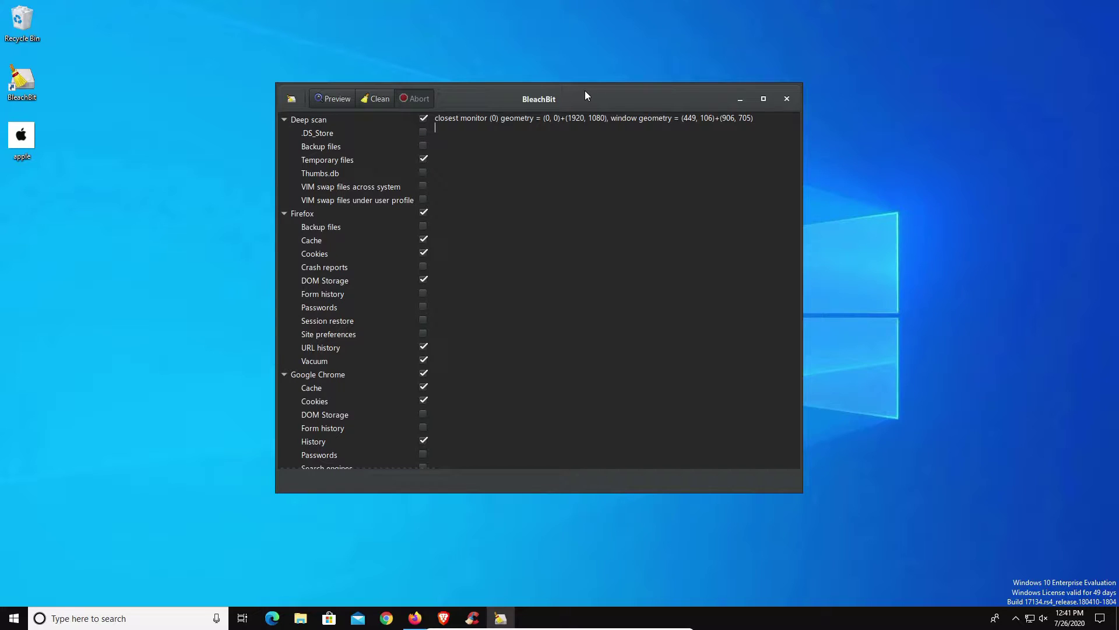
pyautogui.moveTo(585, 89); pyautogui.dragTo(423, 80)
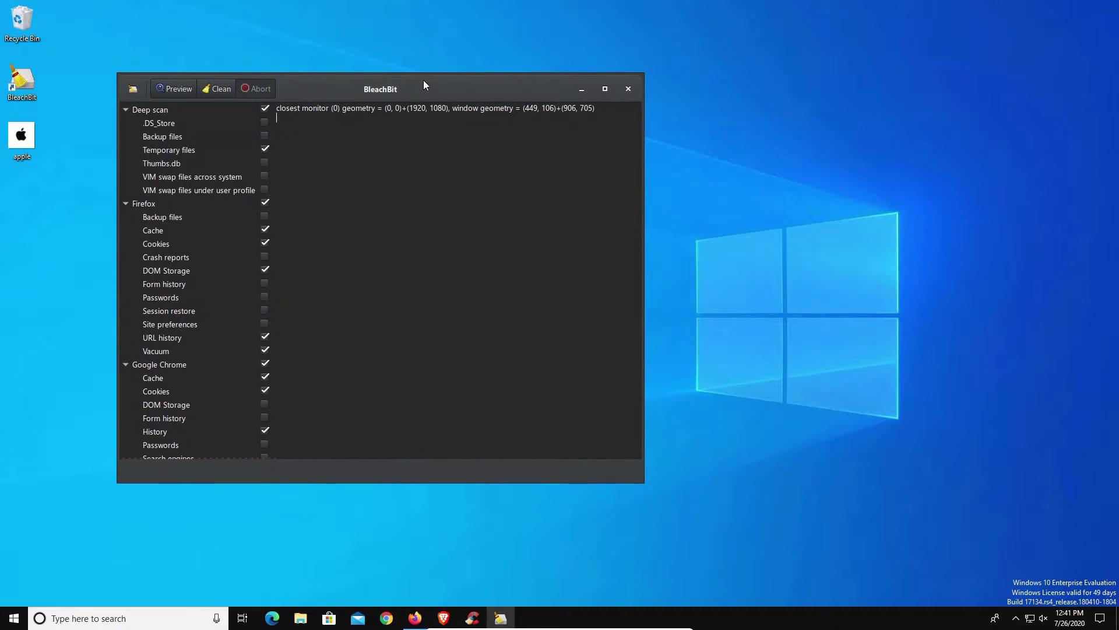
pyautogui.click(472, 618)
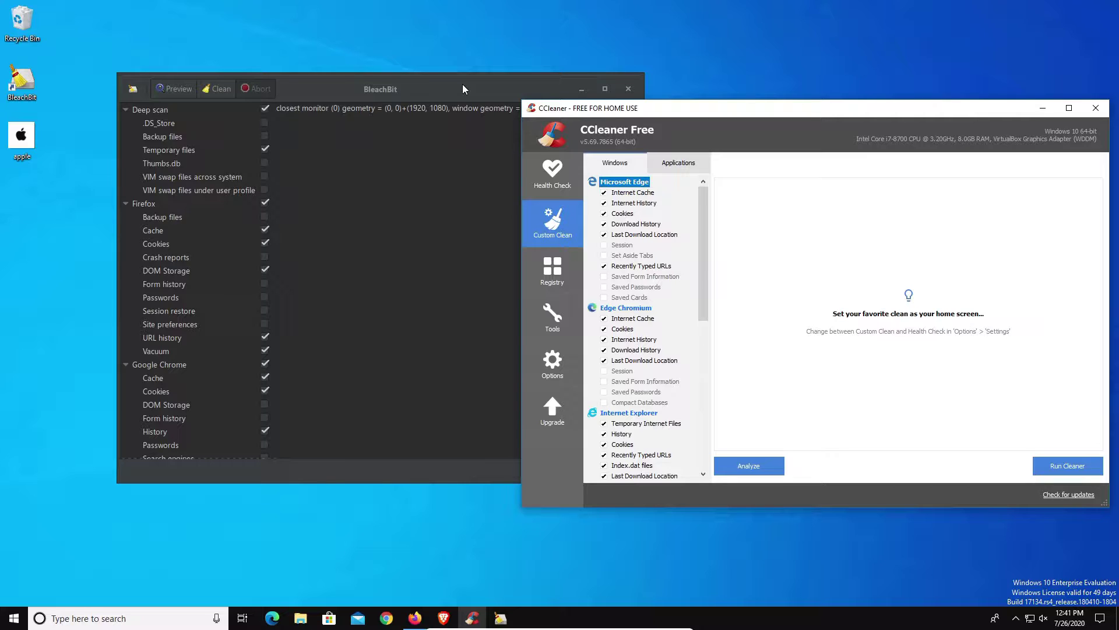
pyautogui.moveTo(463, 89); pyautogui.dragTo(598, 92)
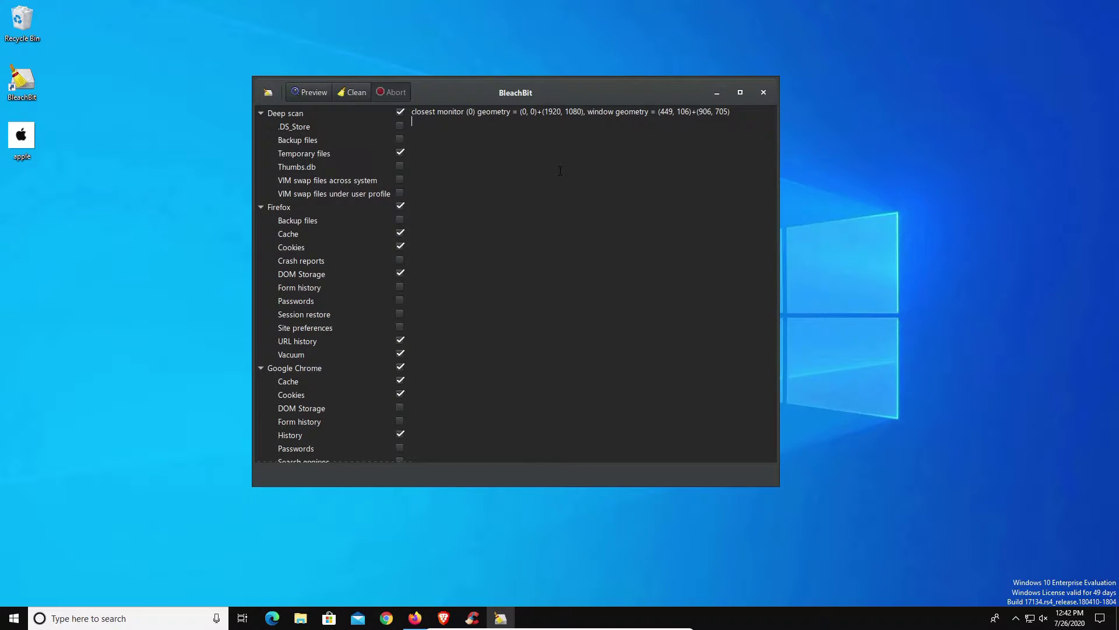
pyautogui.click(267, 94)
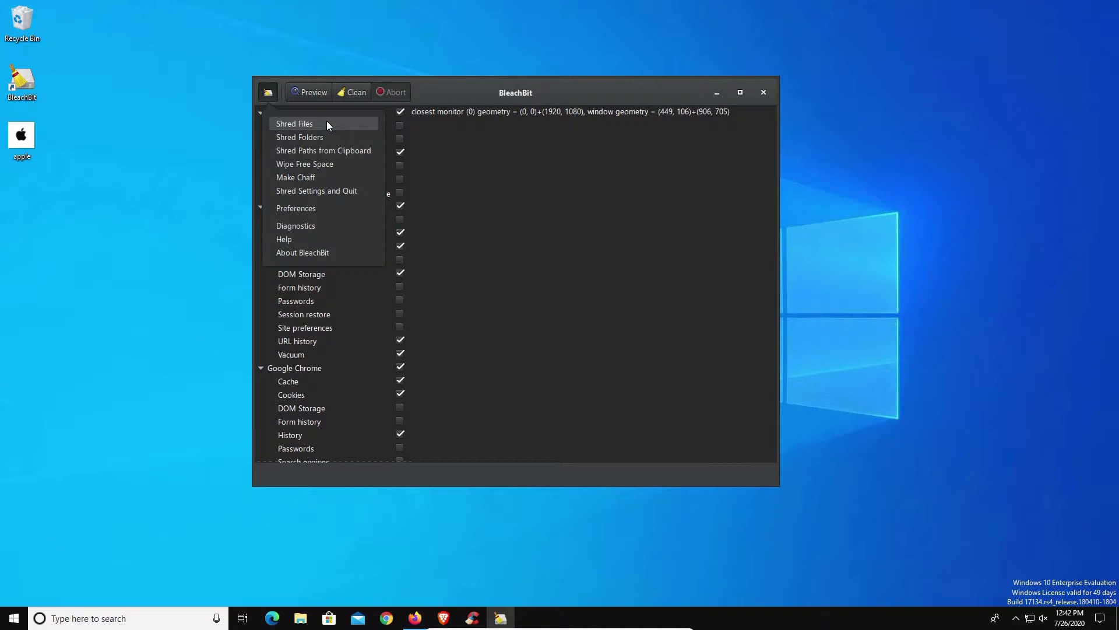
# Check CCleaner's Drive Wiper tool and Settings page, then minimize CCleaner
pyautogui.click(472, 618)
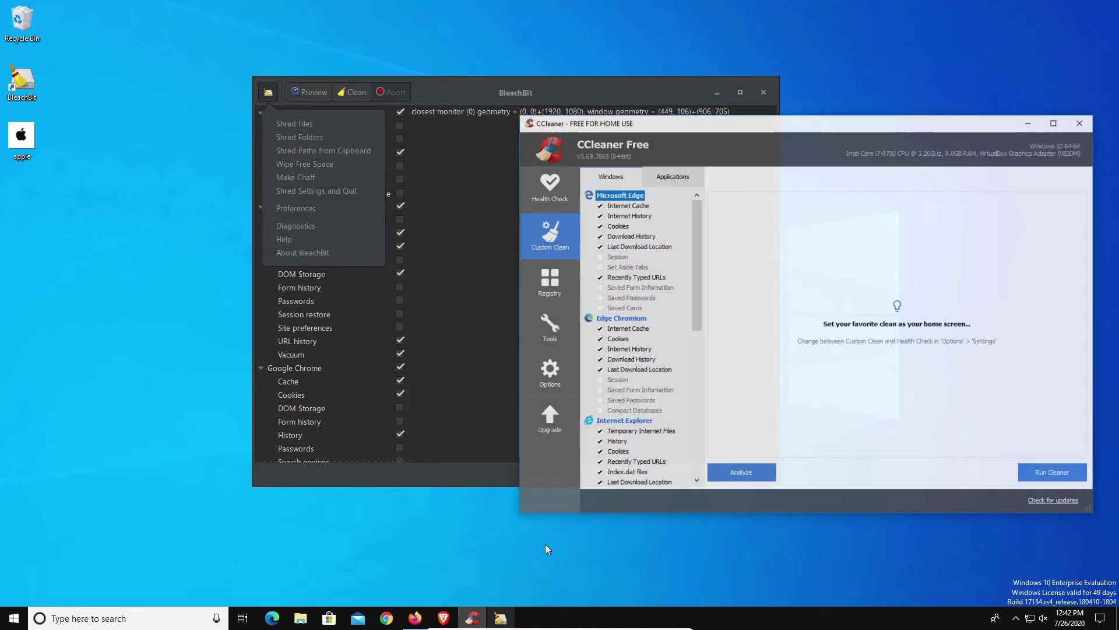
pyautogui.click(552, 318)
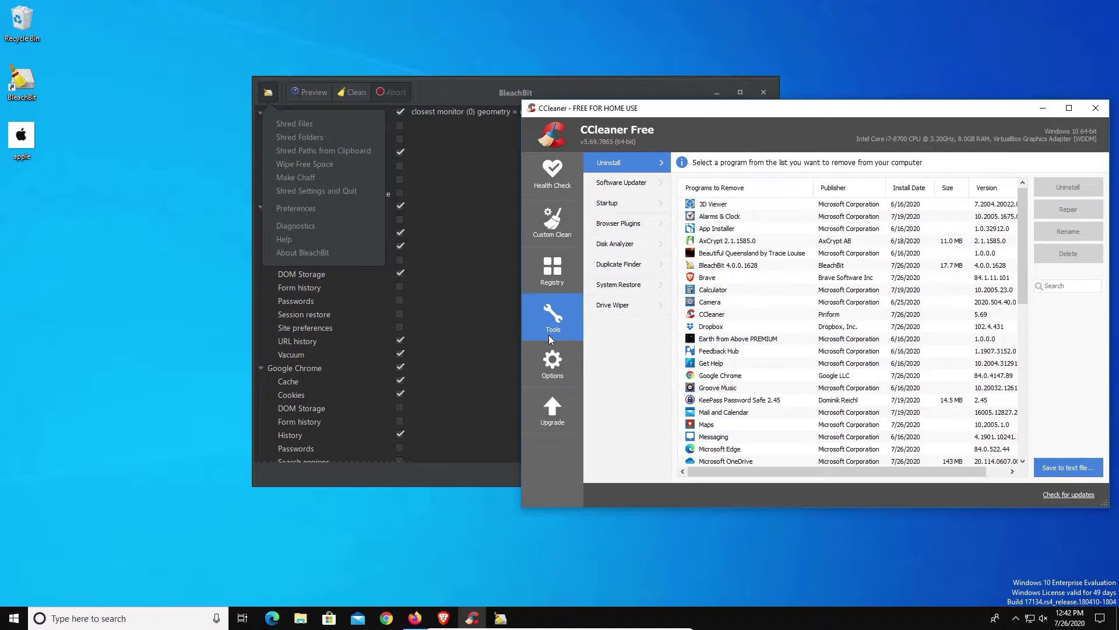
pyautogui.click(617, 307)
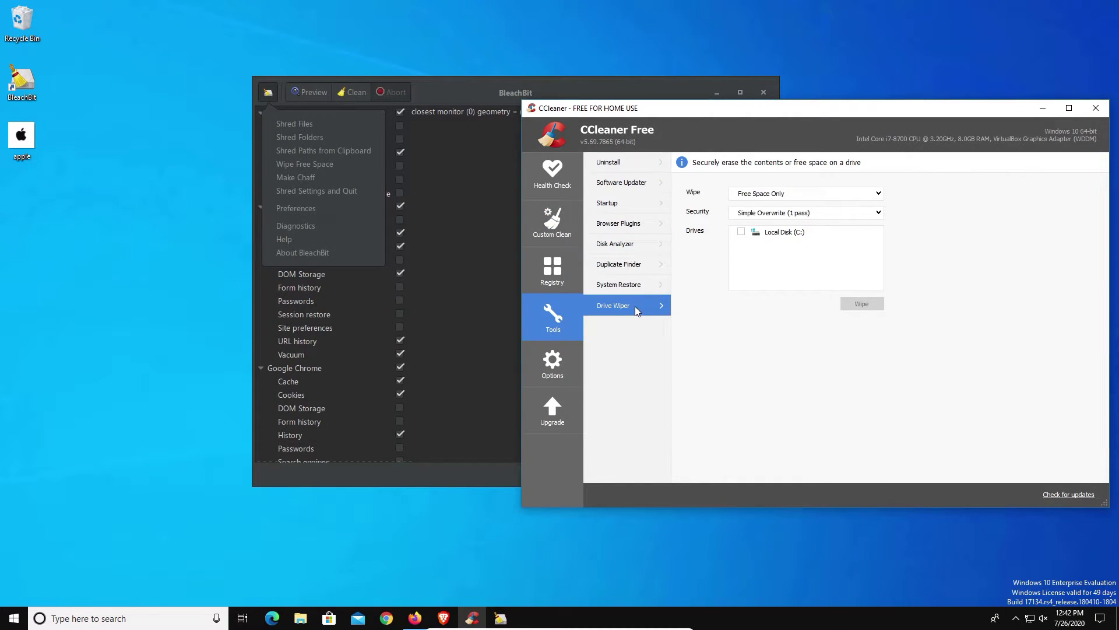
pyautogui.click(549, 360)
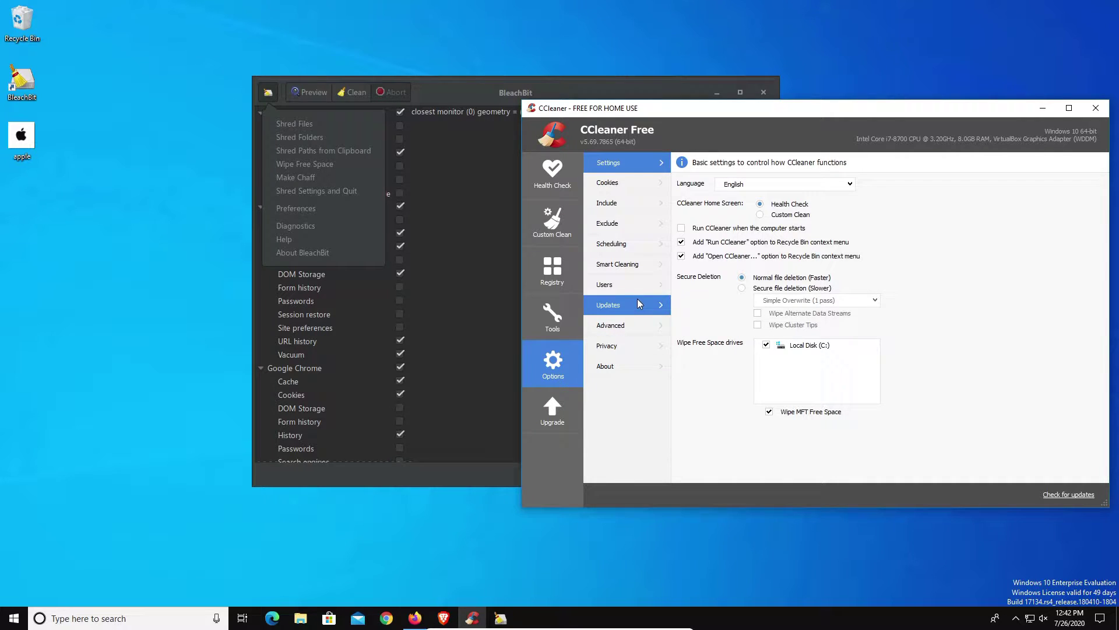
pyautogui.click(1043, 108)
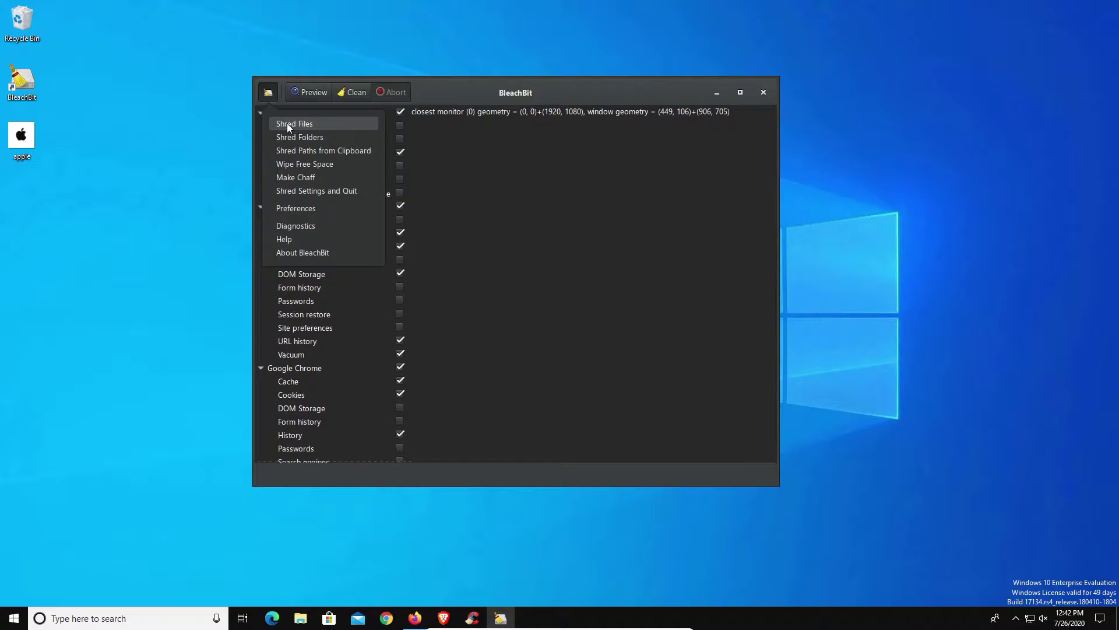
# Shred apple.jpg from the Desktop, recovering 5.1kB from 1 deleted file
pyautogui.click(311, 124)
pyautogui.click(443, 227)
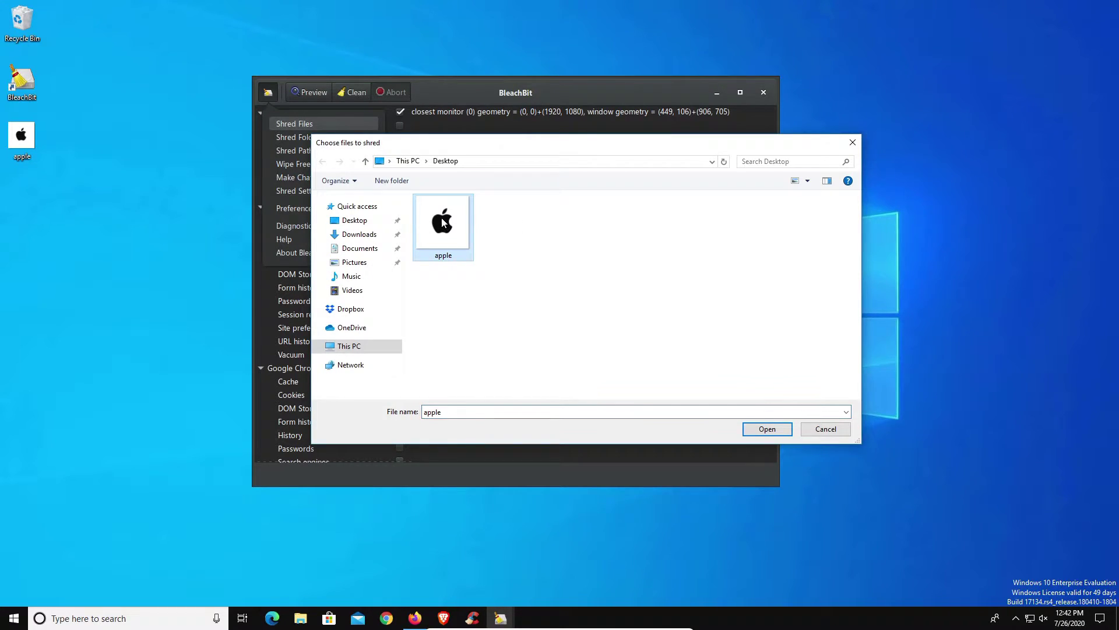
pyautogui.click(760, 428)
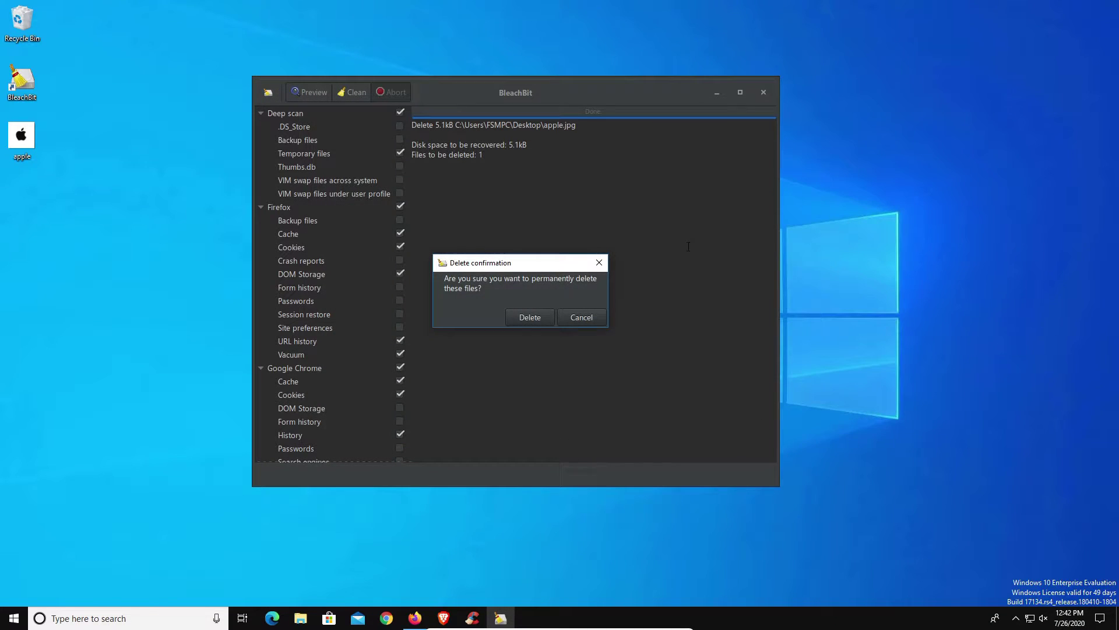
pyautogui.click(537, 321)
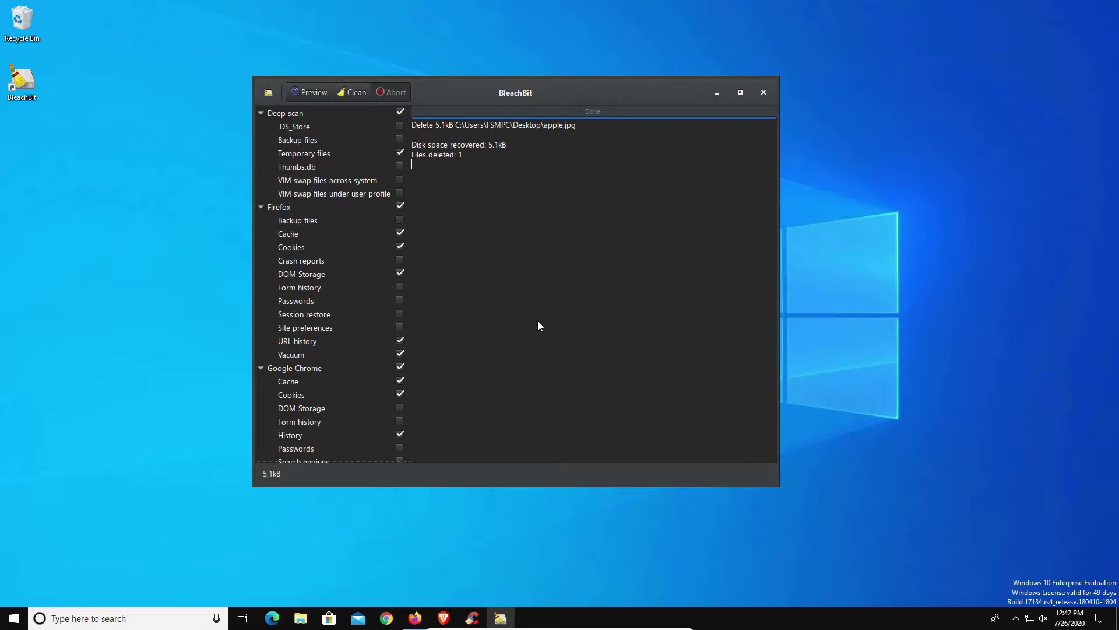
pyautogui.click(268, 92)
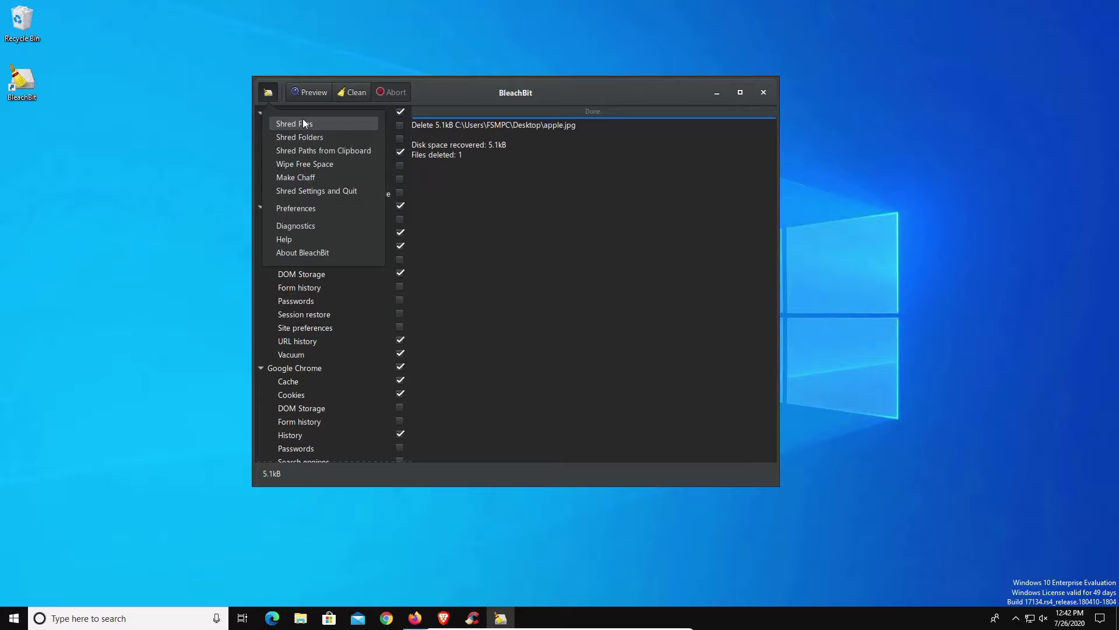
# View the Custom locations tab in Preferences, then show the System cleaner descriptions
pyautogui.click(295, 208)
pyautogui.moveTo(513, 187); pyautogui.dragTo(557, 187)
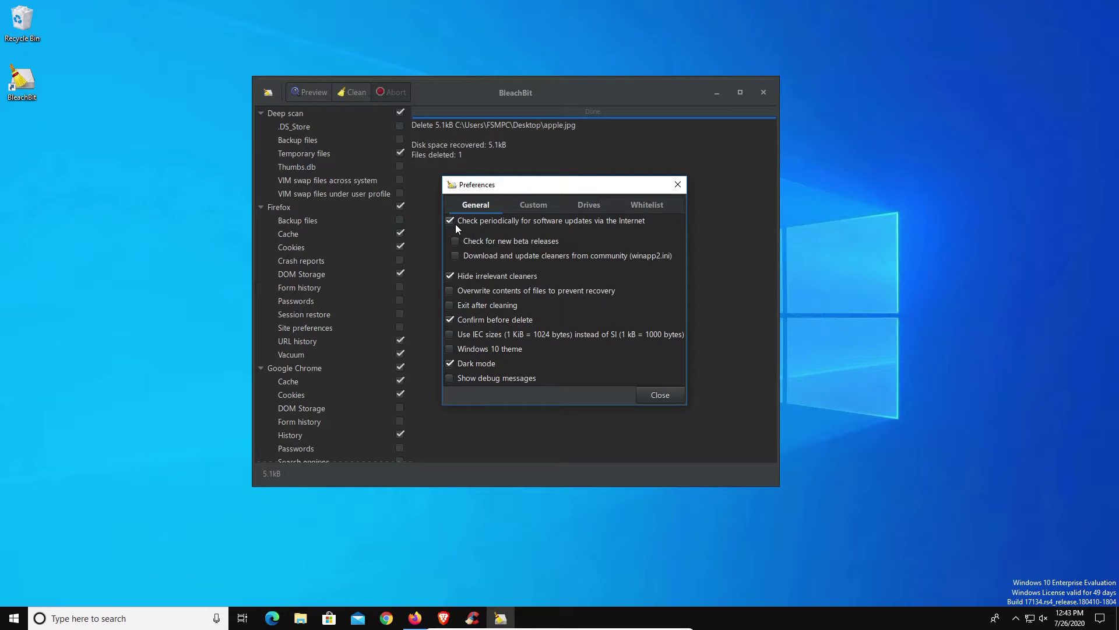
pyautogui.click(535, 204)
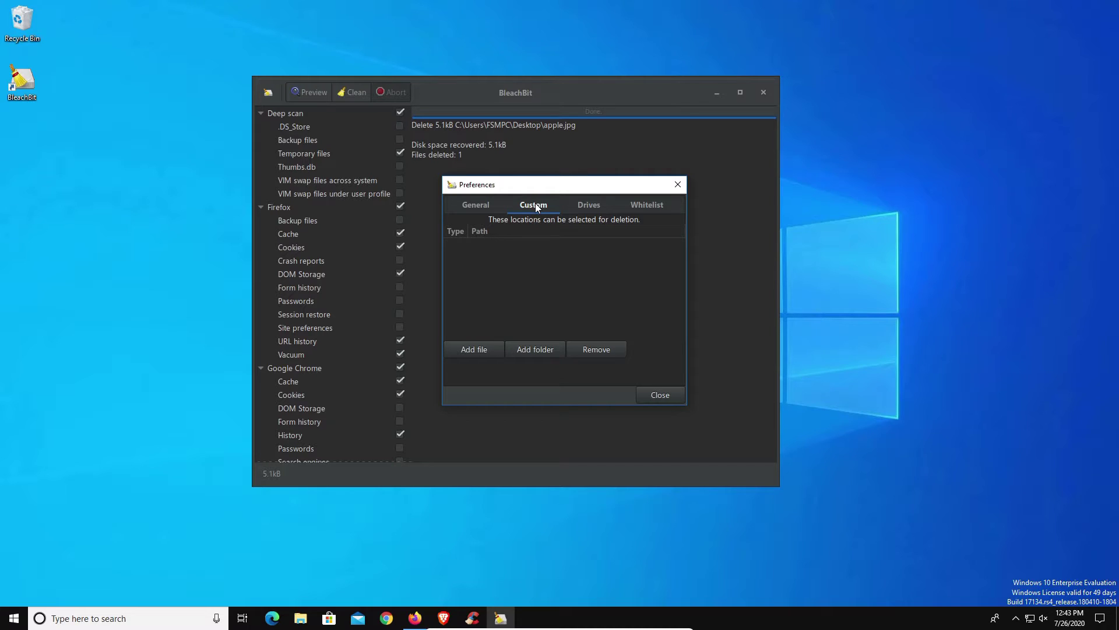
pyautogui.click(659, 396)
pyautogui.scroll(-5, 296, 243)
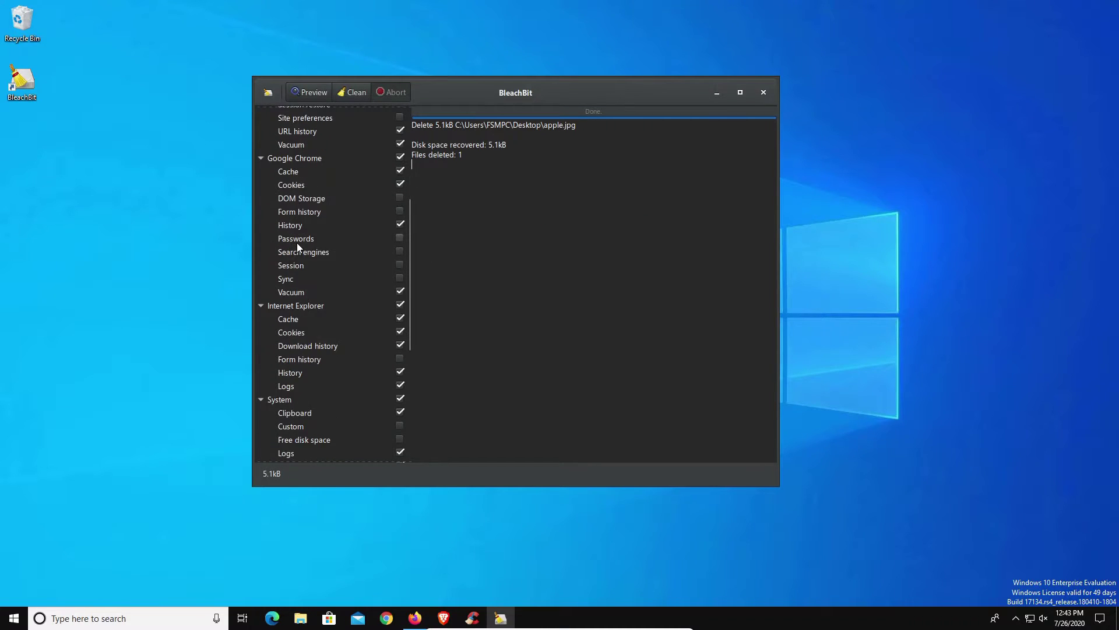
pyautogui.click(289, 300)
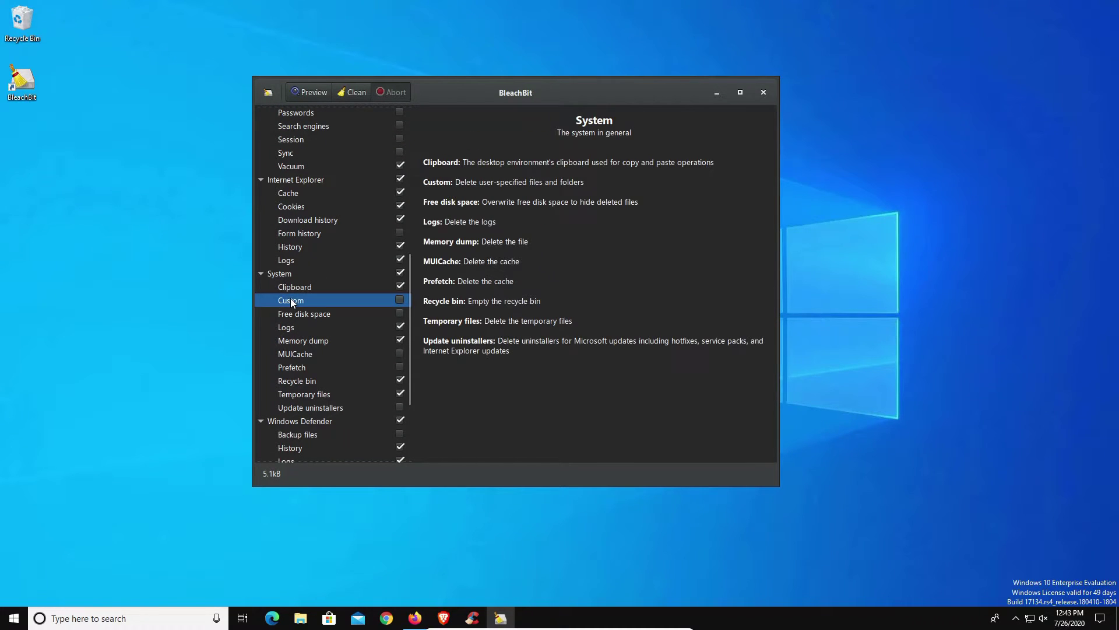
# Check the Drives and the empty Whitelist tabs in Preferences, then close it
pyautogui.click(268, 92)
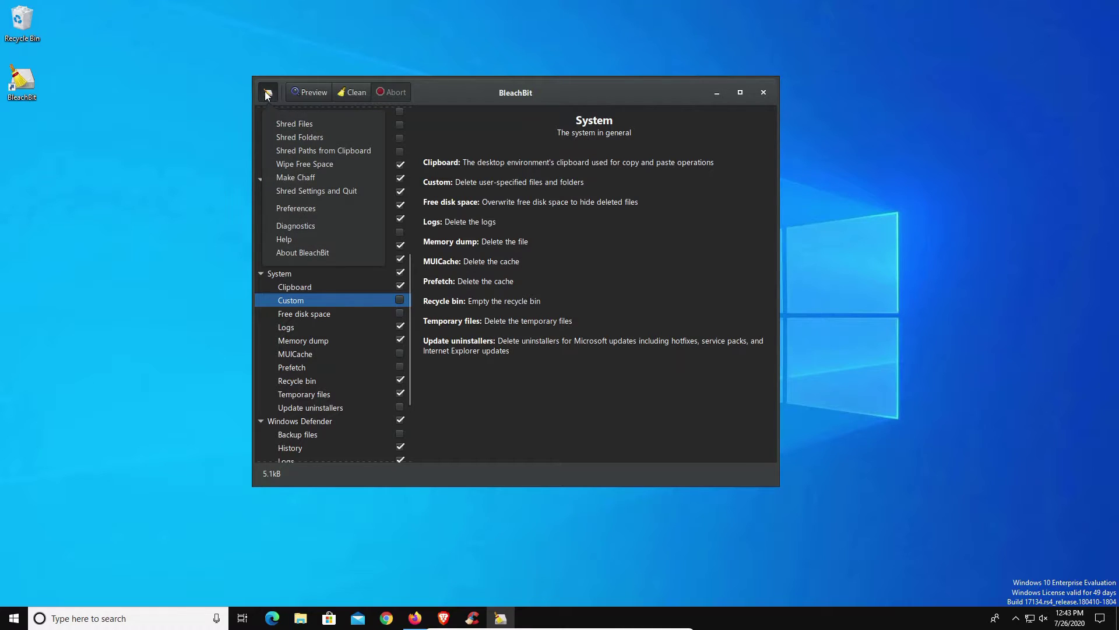
pyautogui.click(295, 208)
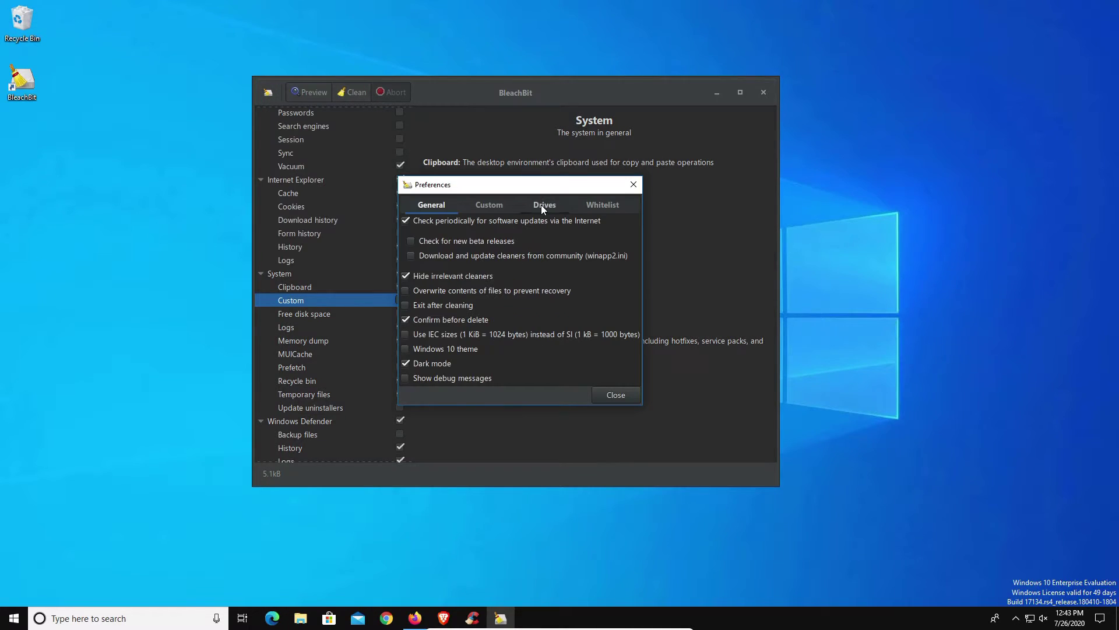
pyautogui.click(543, 205)
pyautogui.click(602, 207)
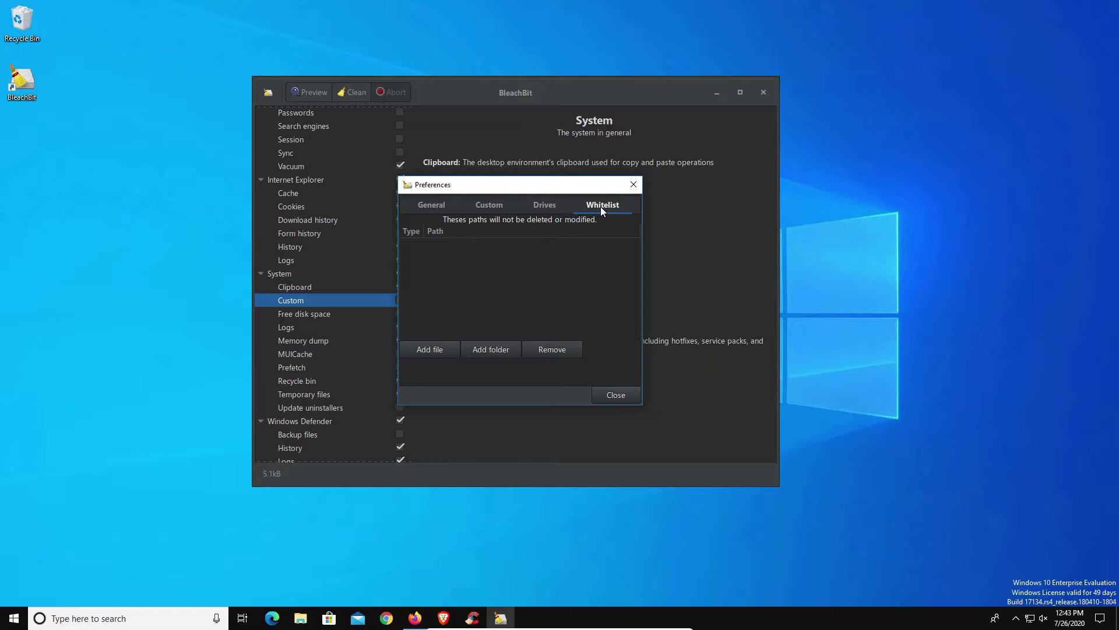
pyautogui.press('Escape')
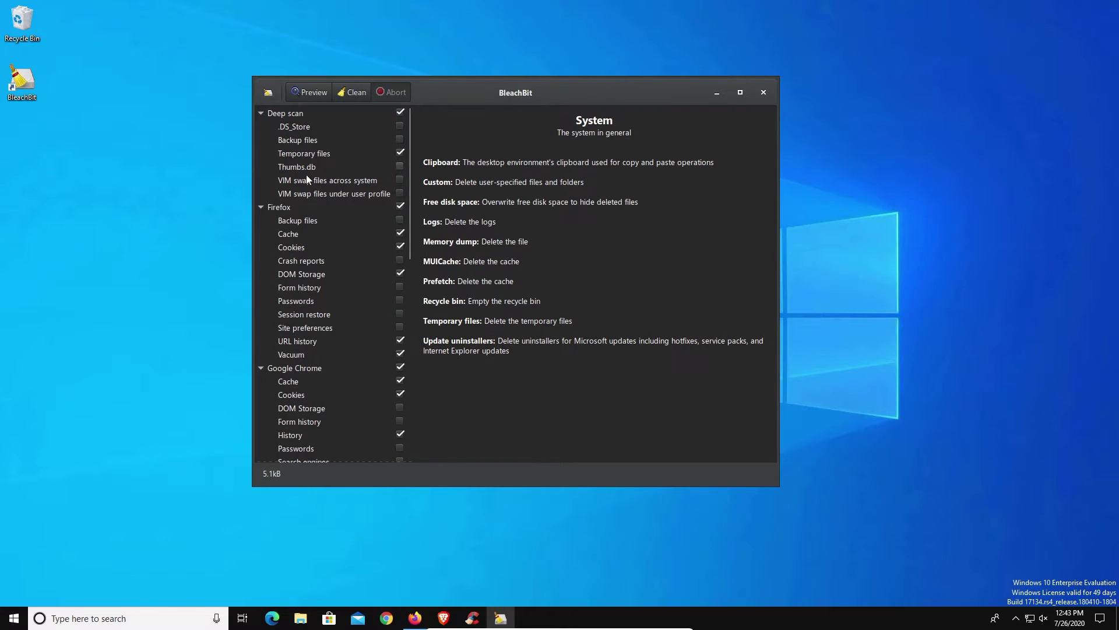
pyautogui.scroll(-8, 296, 154)
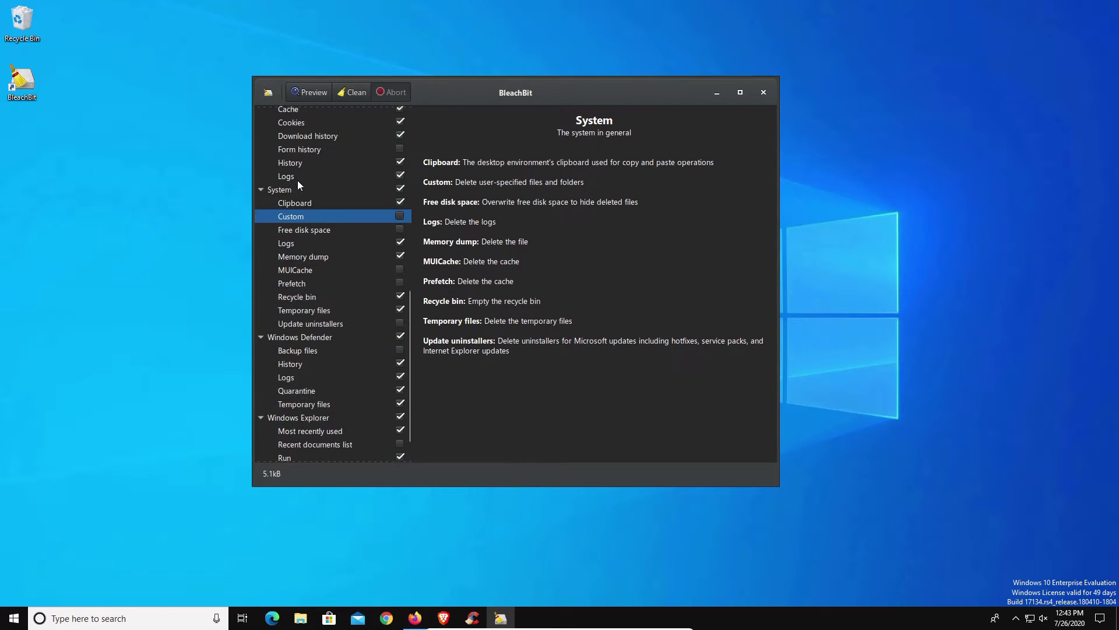
pyautogui.scroll(8, 297, 180)
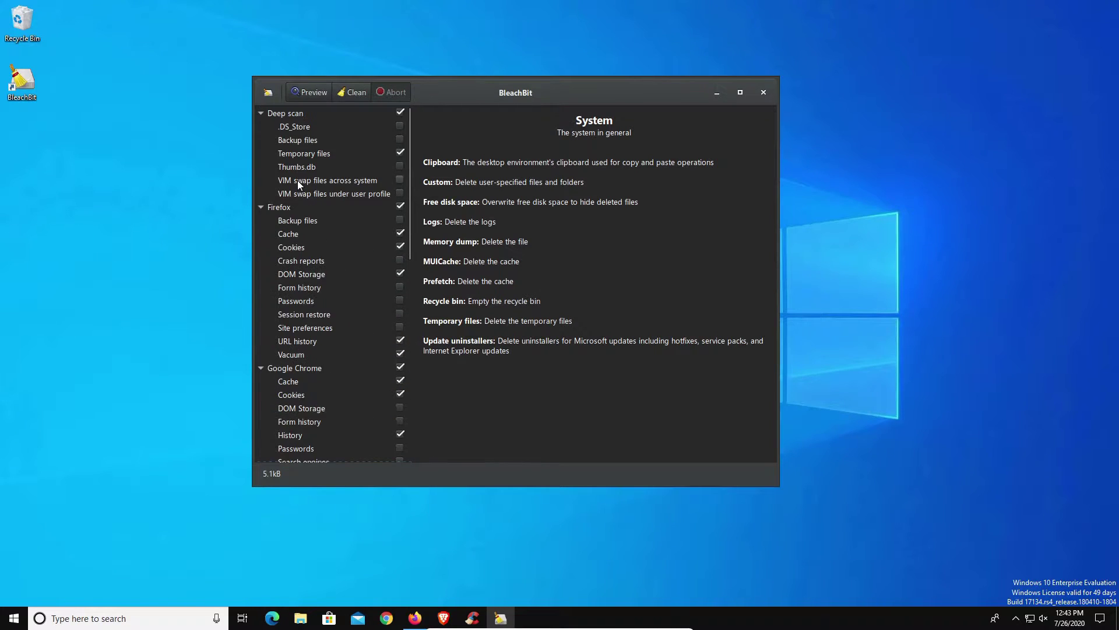
pyautogui.click(292, 139)
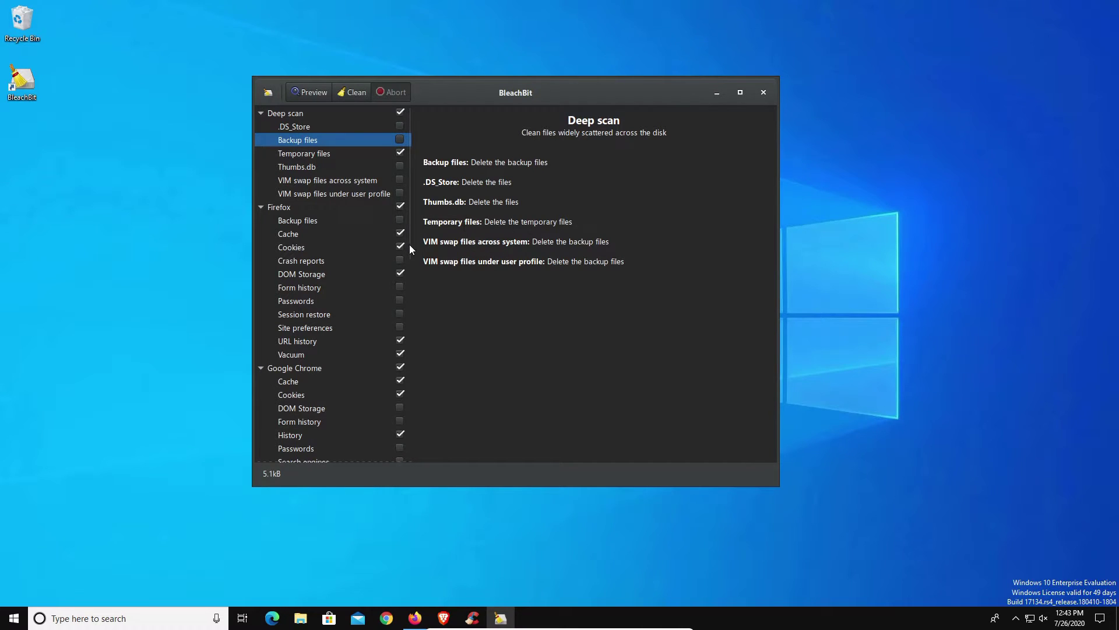
pyautogui.click(290, 261)
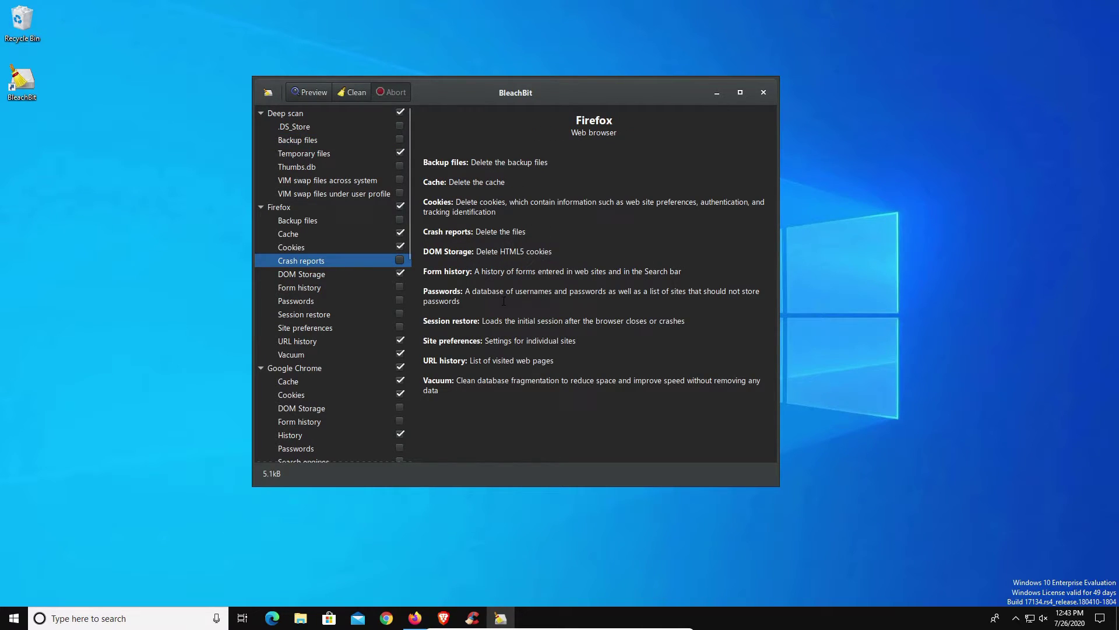
pyautogui.scroll(-2, 295, 277)
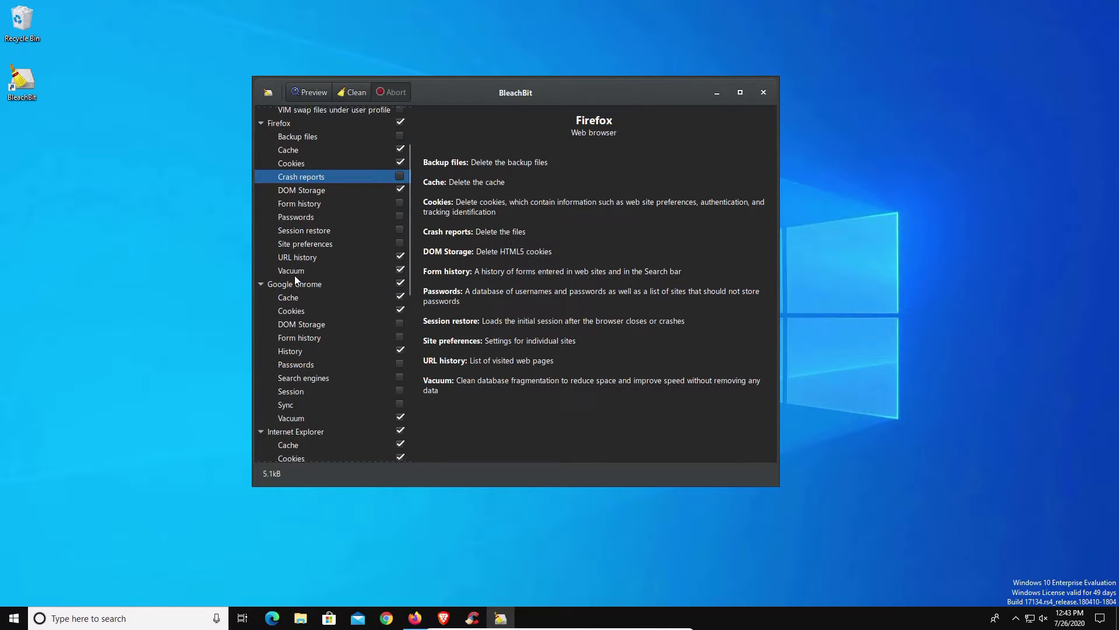
pyautogui.scroll(-9, 294, 277)
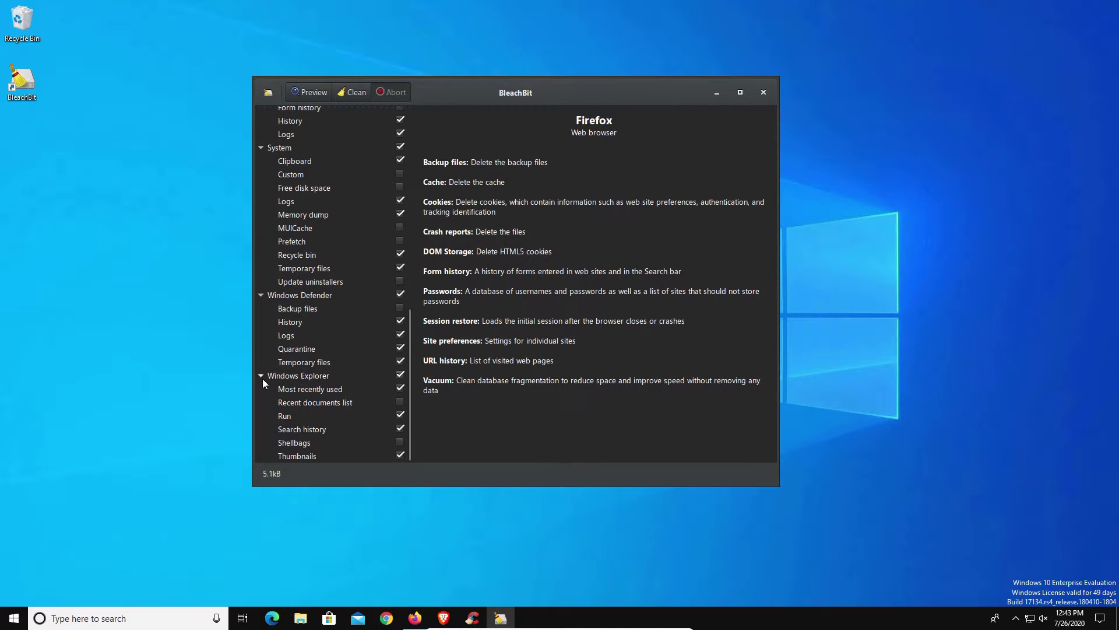
pyautogui.scroll(10, 295, 314)
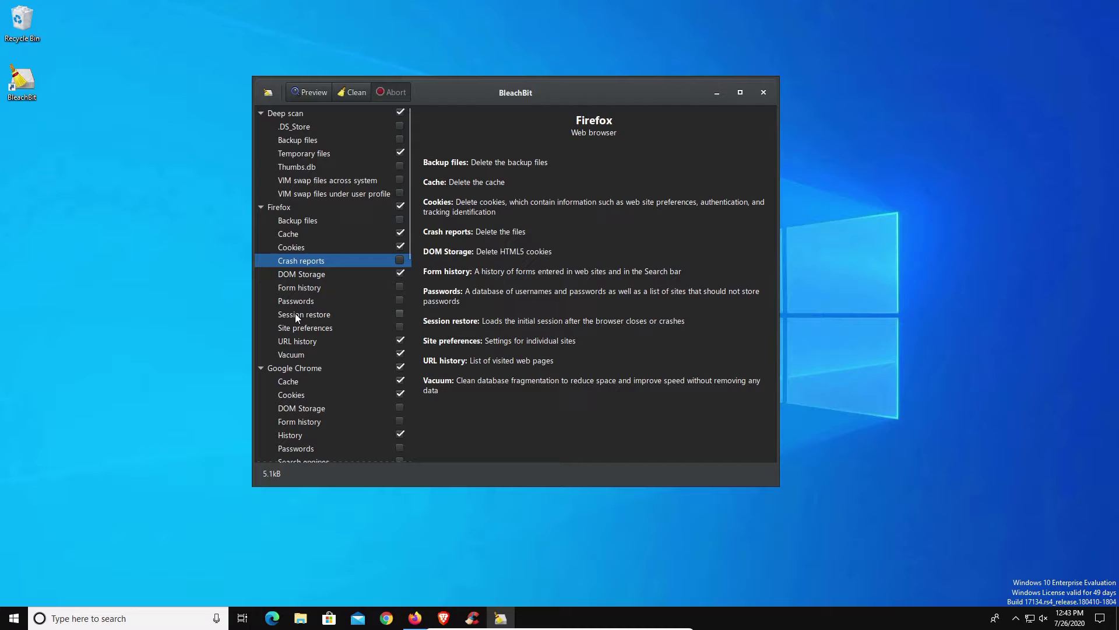
# Preview the clean, estimating 156.9MB from 2821 files, then move BleachBit to the left side
pyautogui.click(306, 94)
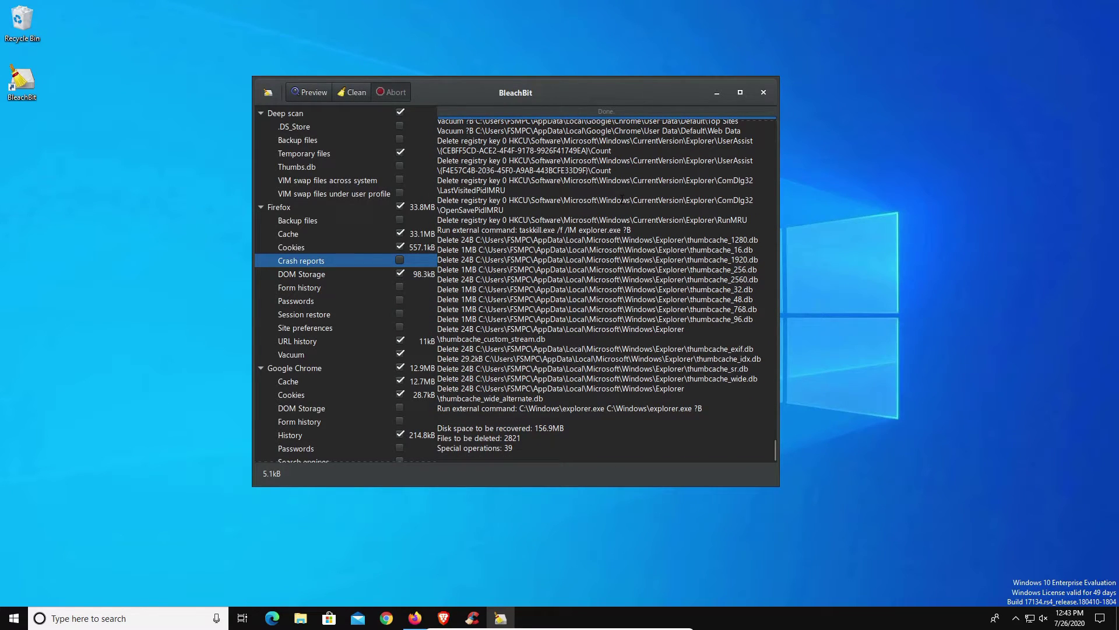
pyautogui.moveTo(513, 449); pyautogui.dragTo(438, 428)
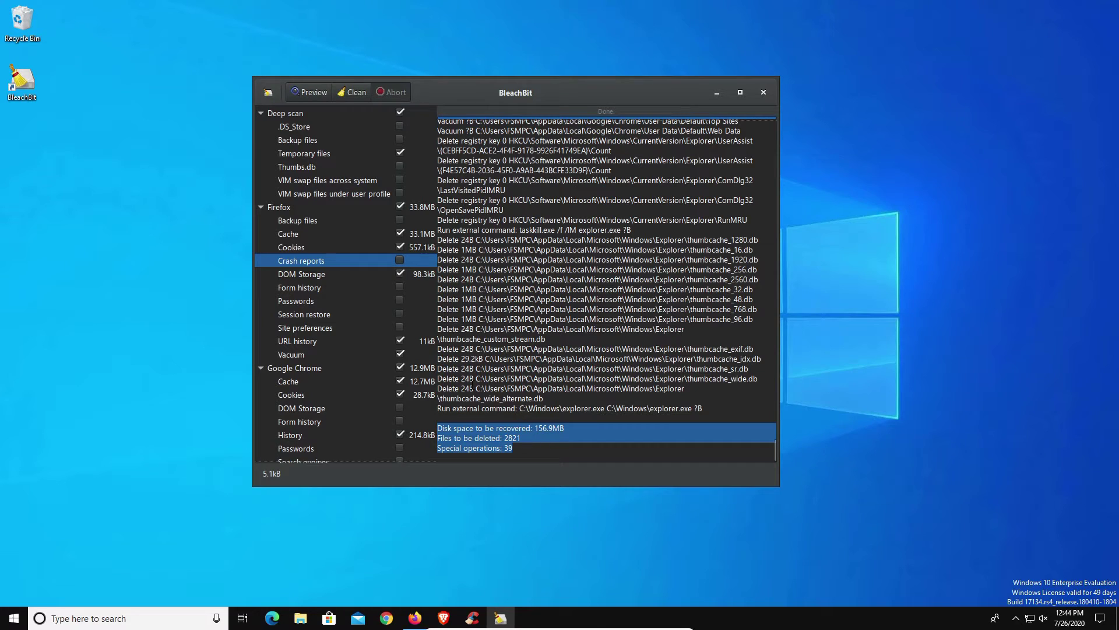
pyautogui.moveTo(508, 82); pyautogui.dragTo(303, 76)
# Open CCleaner's Custom Clean list and position it beside BleachBit
pyautogui.click(472, 618)
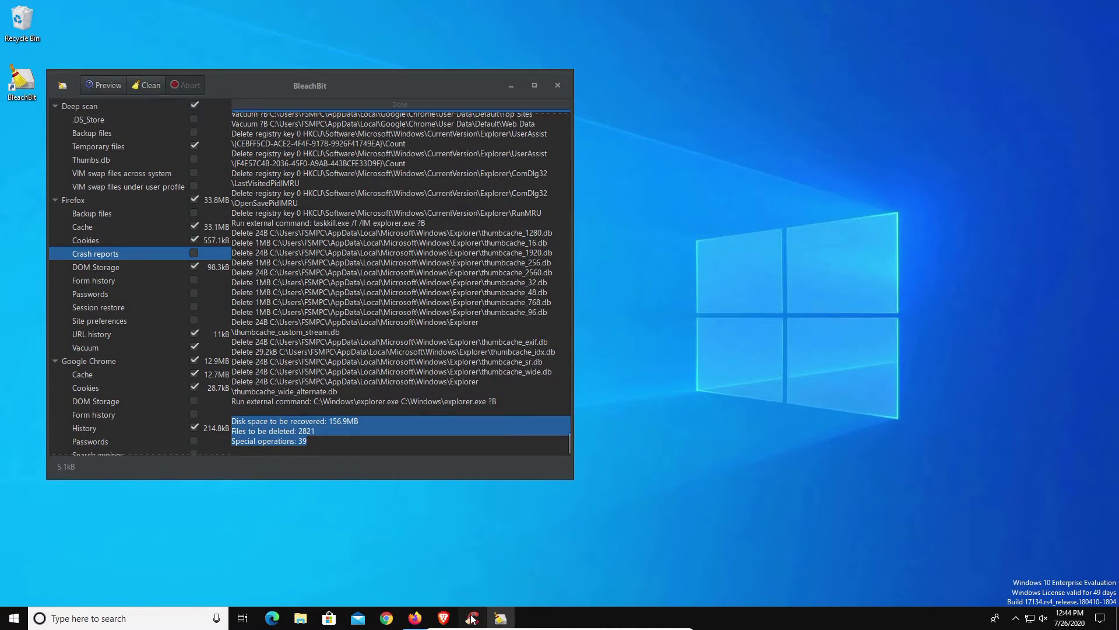
pyautogui.click(546, 188)
pyautogui.click(552, 221)
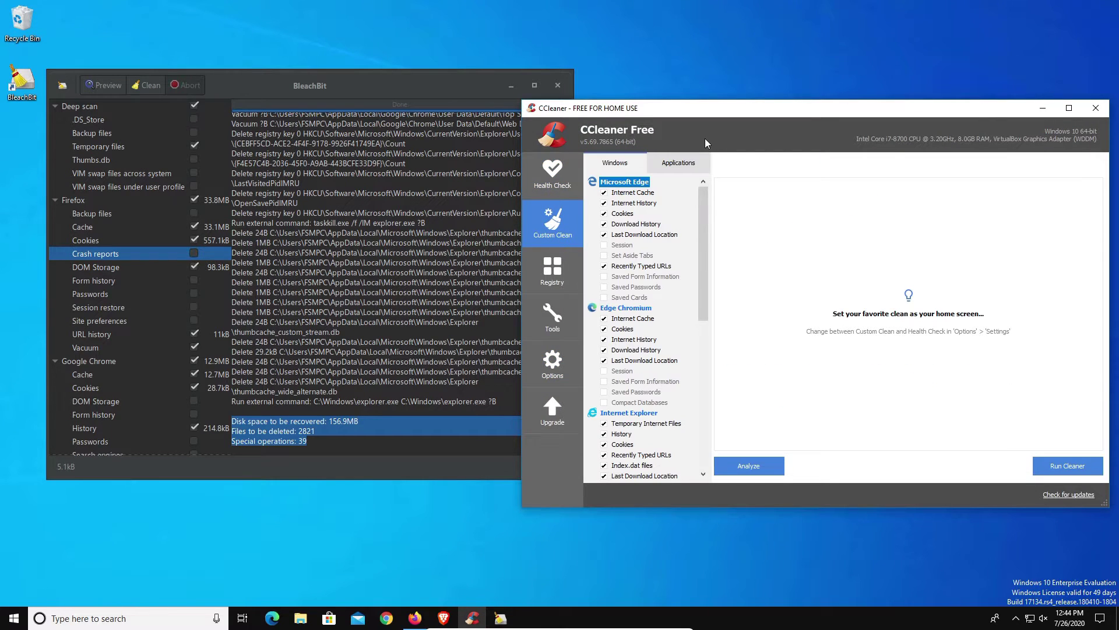
pyautogui.moveTo(708, 124); pyautogui.dragTo(766, 104)
# Compare CCleaner's Applications items with BleachBit's Firefox, Chrome and Internet Explorer cleaners, then return to Windows items
pyautogui.click(737, 143)
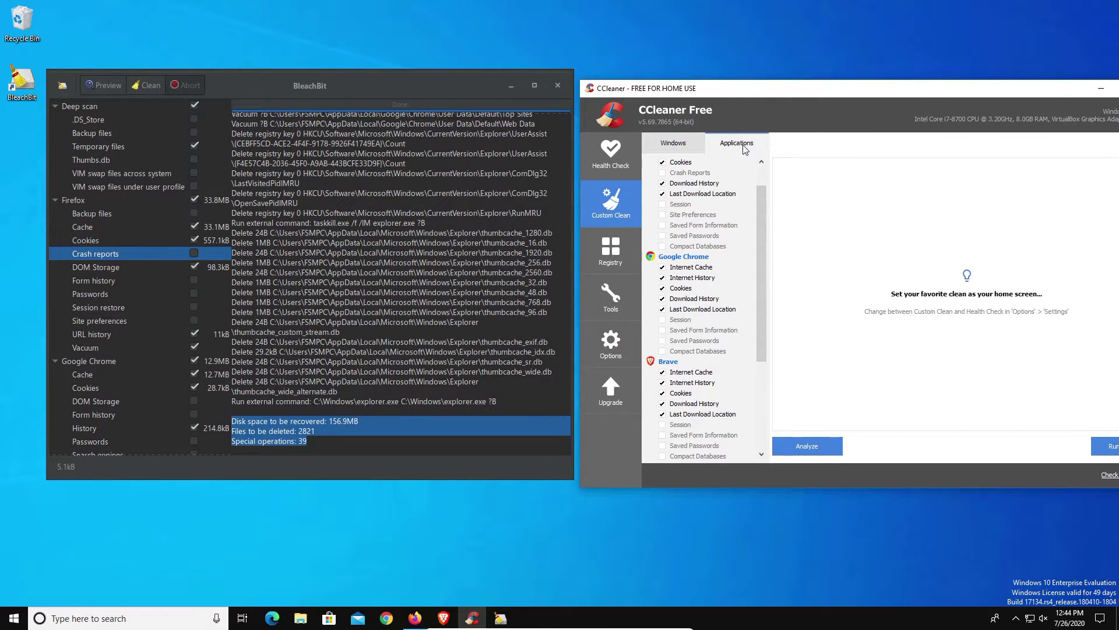
pyautogui.scroll(-2, 124, 268)
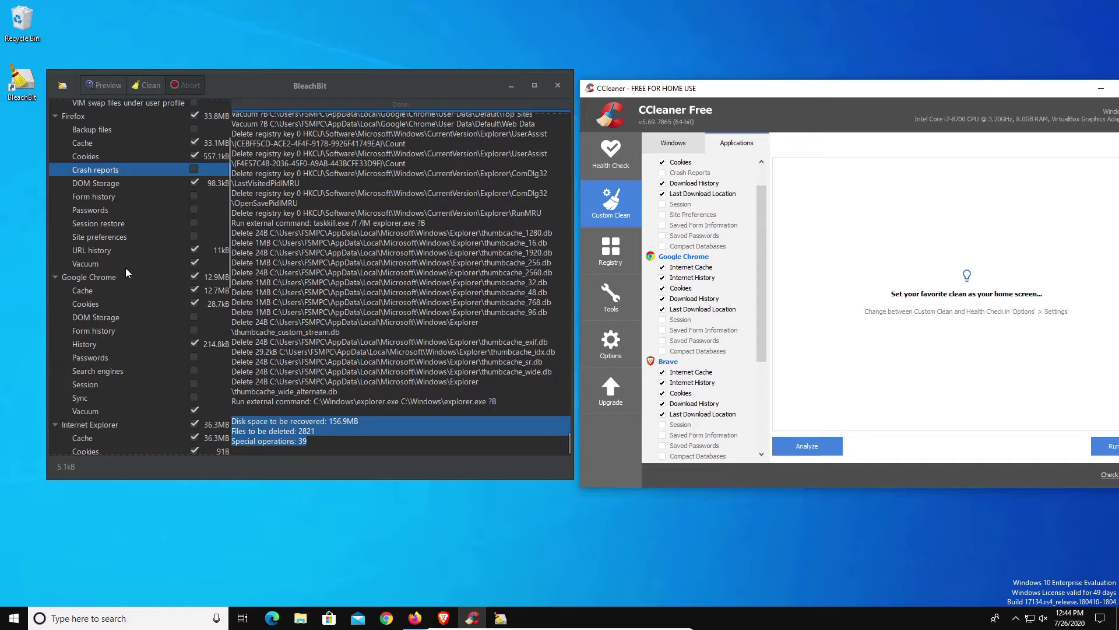
pyautogui.scroll(2, 125, 267)
pyautogui.click(74, 201)
pyautogui.scroll(-3, 104, 258)
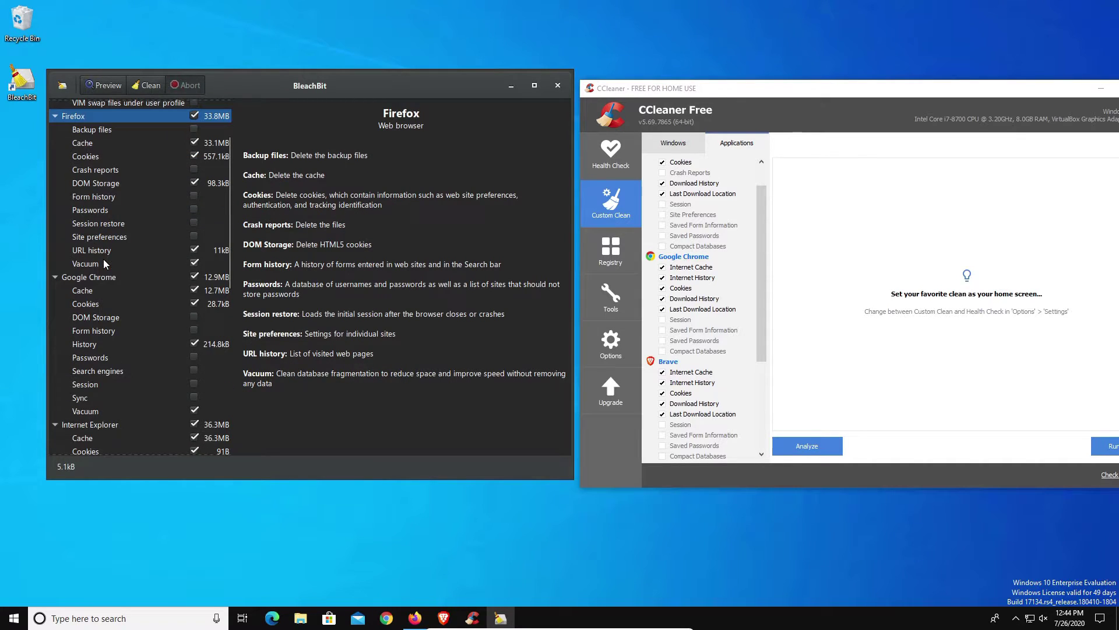
pyautogui.click(104, 278)
pyautogui.scroll(-3, 128, 327)
pyautogui.click(95, 341)
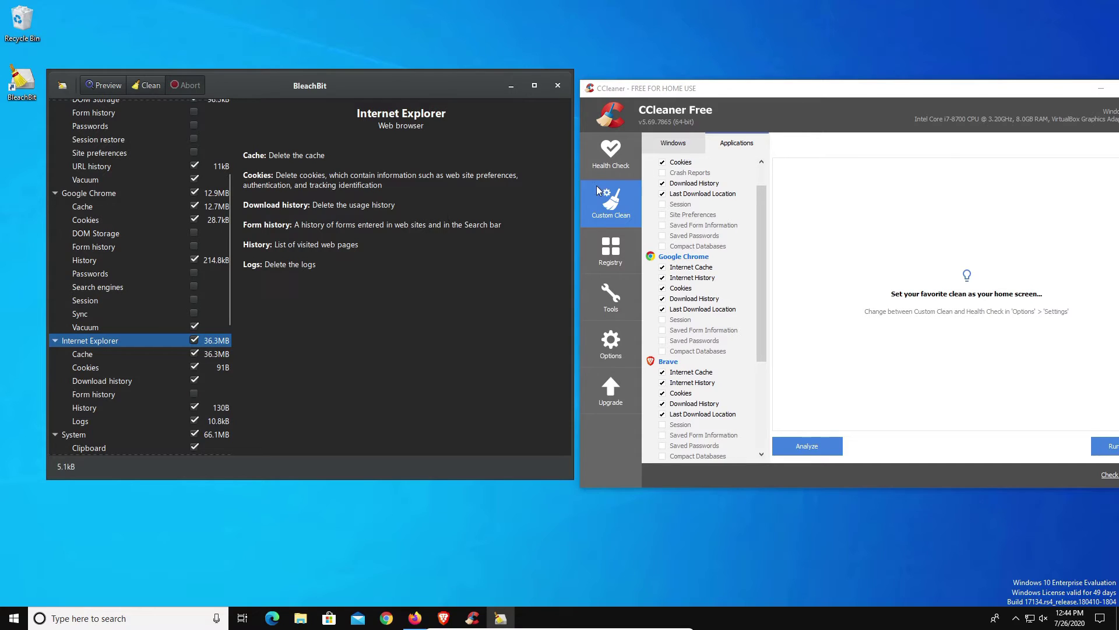
pyautogui.scroll(-1, 762, 209)
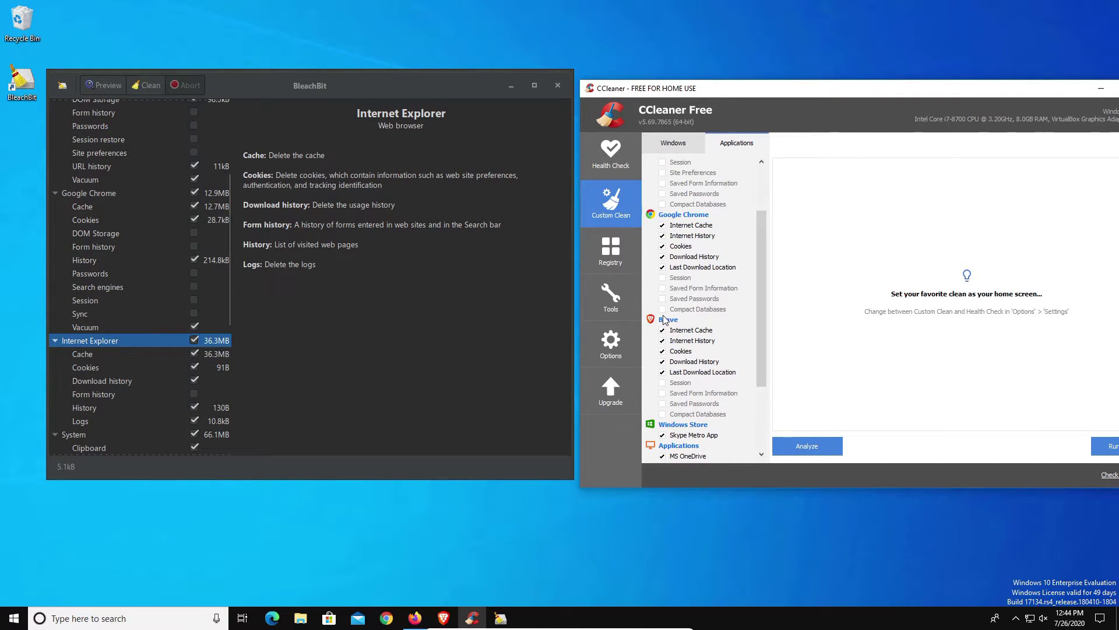
pyautogui.click(672, 144)
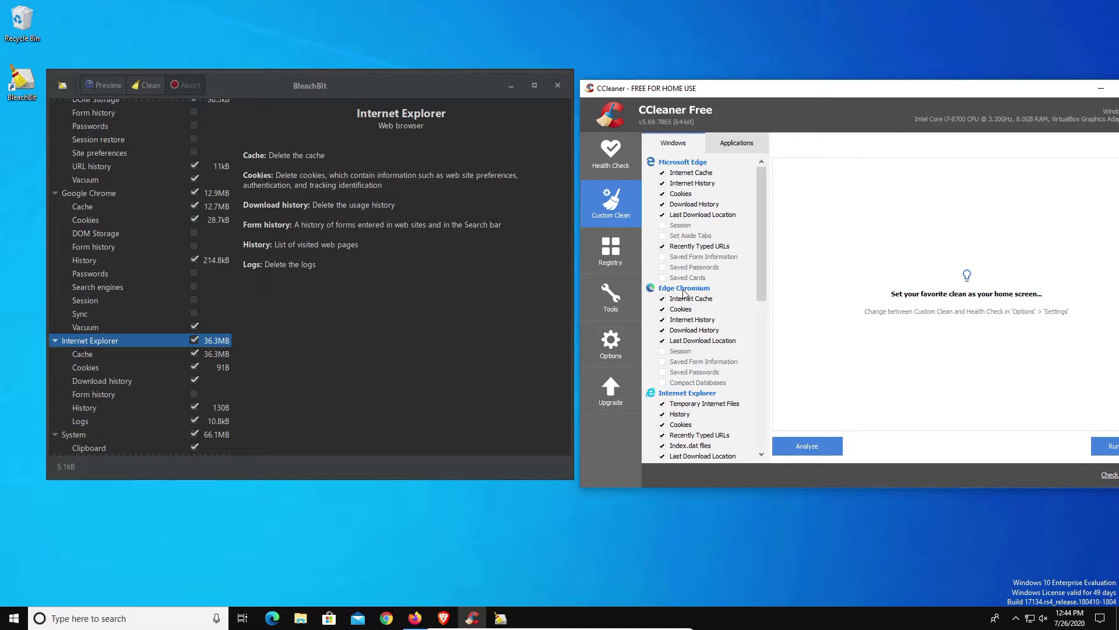
# Browse CCleaner's Registry issues, then the Uninstall and Startup lists under Tools
pyautogui.click(610, 252)
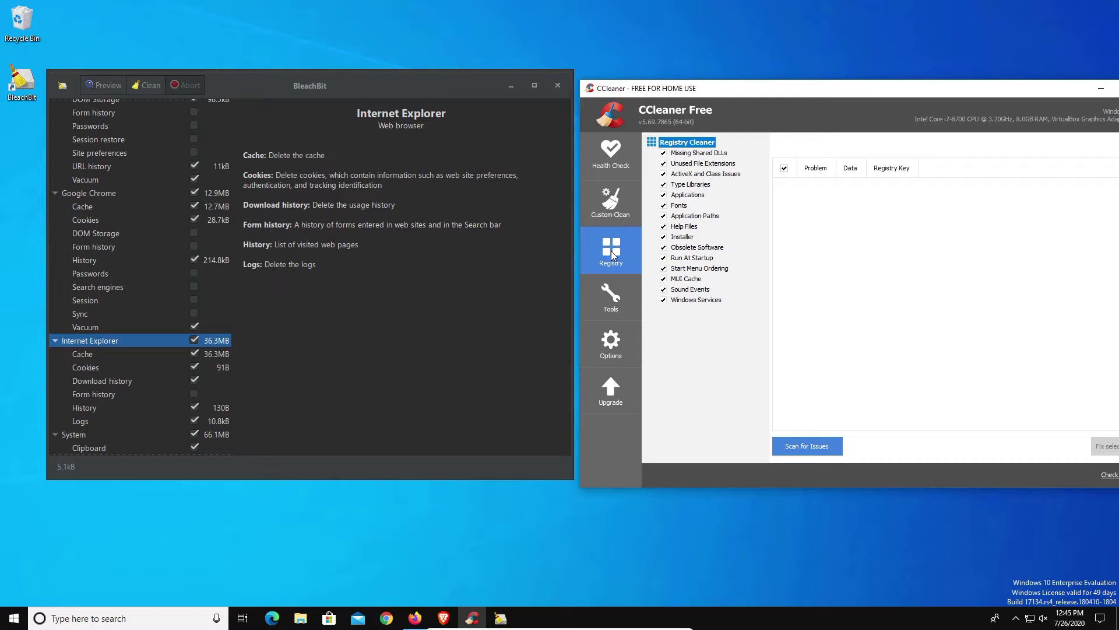
pyautogui.click(610, 297)
pyautogui.click(687, 140)
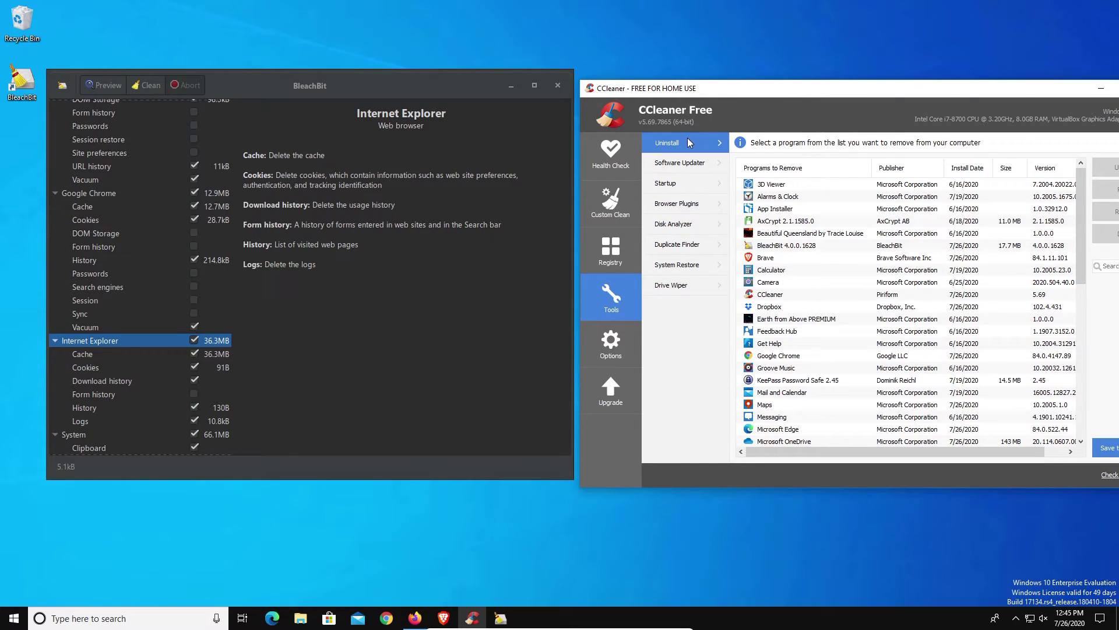
pyautogui.click(679, 184)
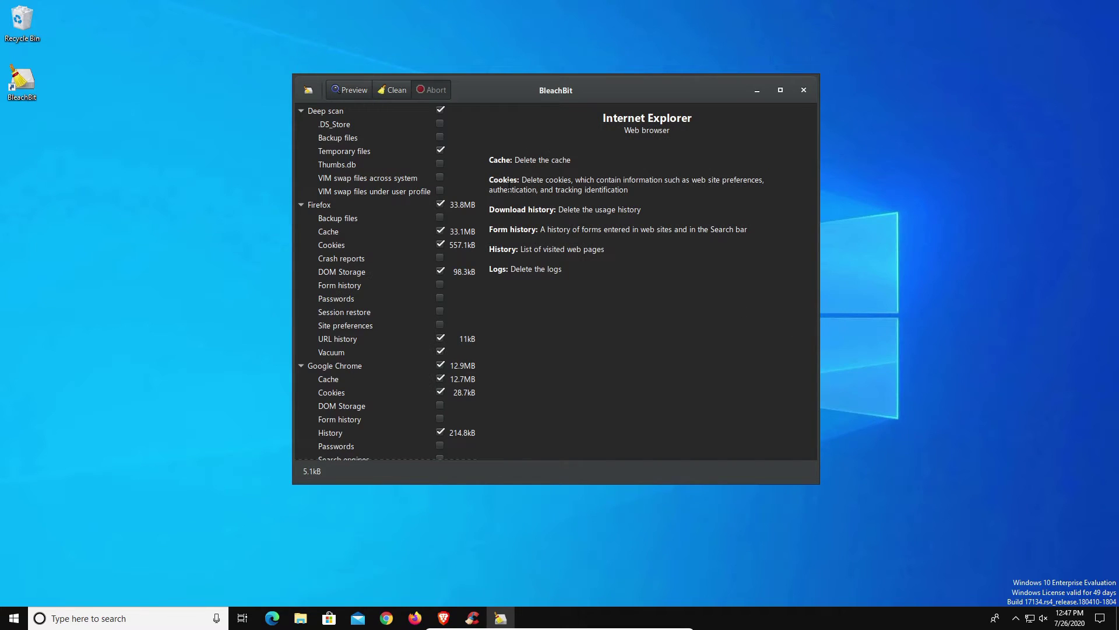
# Collapse the Deep scan, Firefox, Chrome, Internet Explorer, System, Windows Defender and Windows Explorer categories
pyautogui.scroll(-10, 424, 226)
pyautogui.scroll(-2, 442, 325)
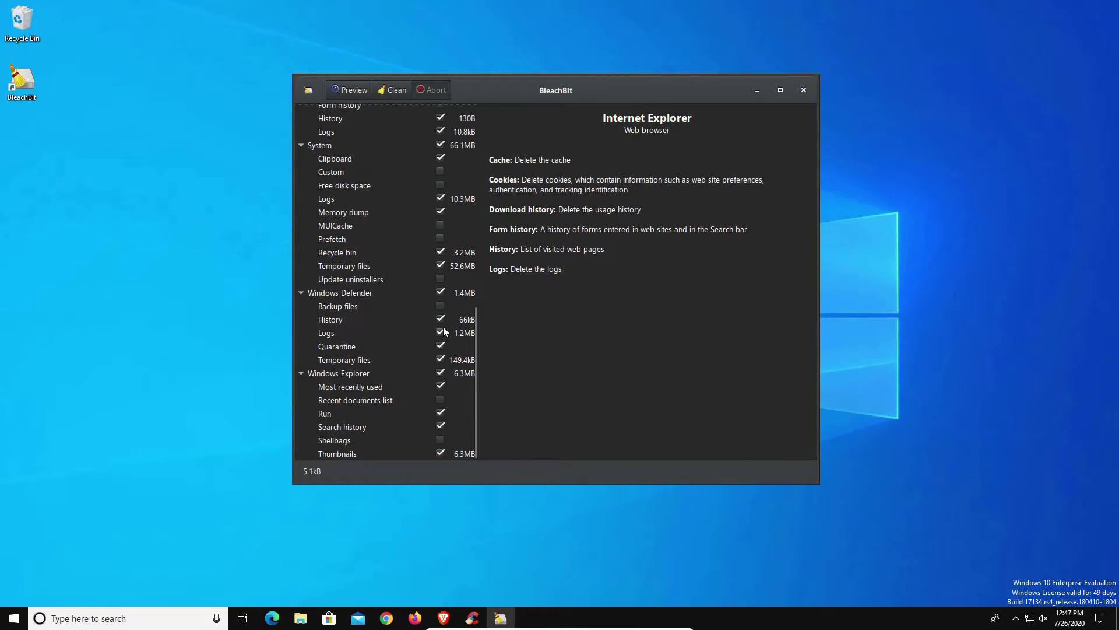
pyautogui.scroll(10, 434, 327)
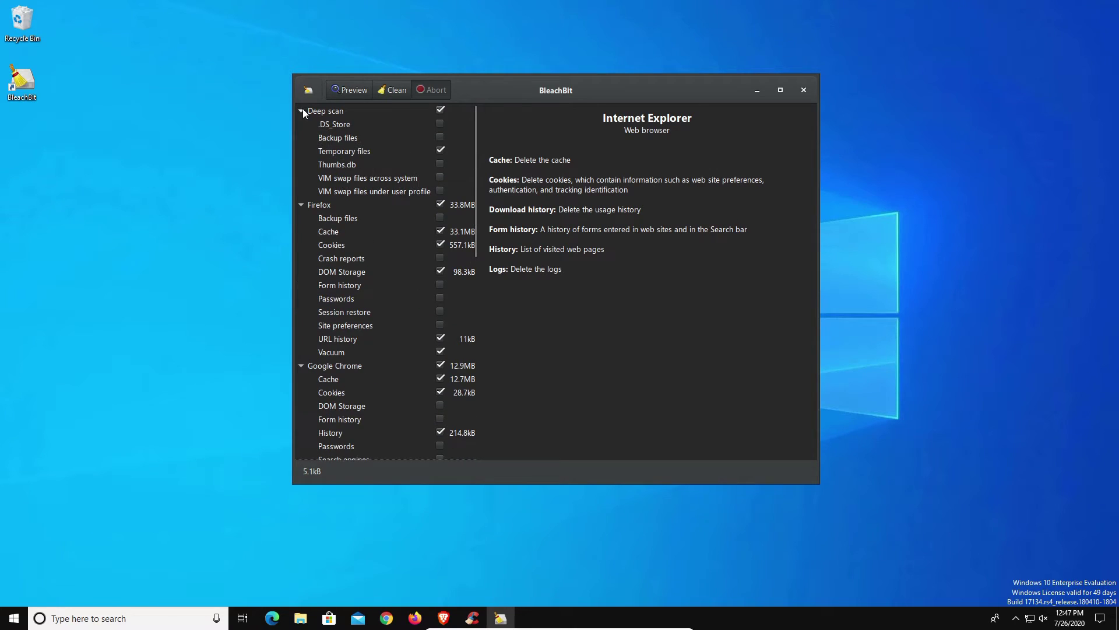
pyautogui.click(301, 111)
pyautogui.click(302, 124)
pyautogui.click(301, 137)
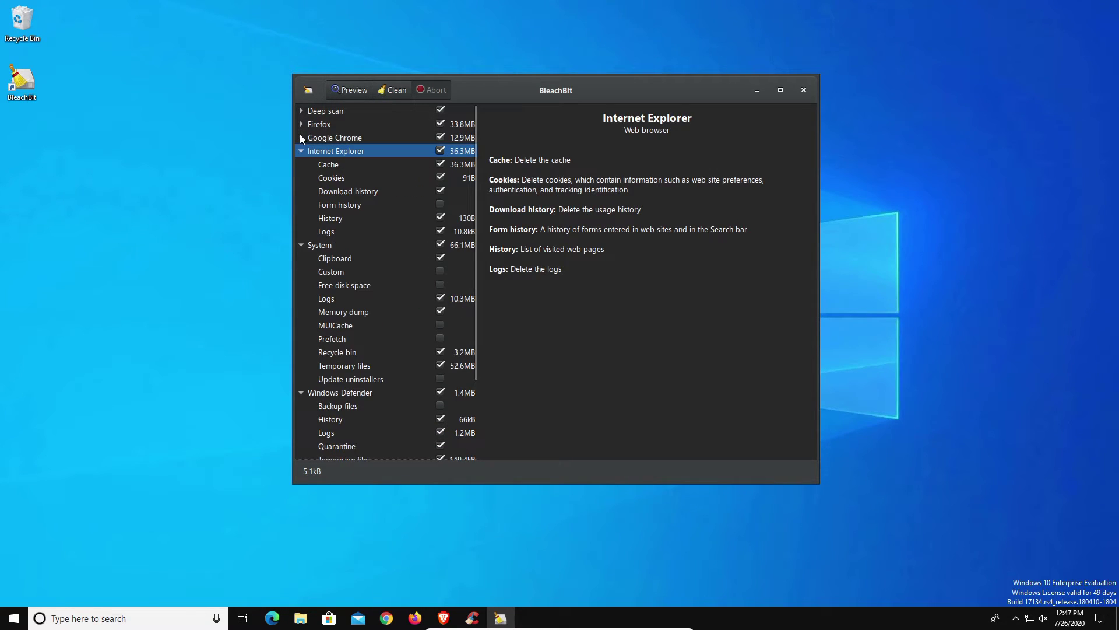
pyautogui.click(301, 151)
pyautogui.click(301, 165)
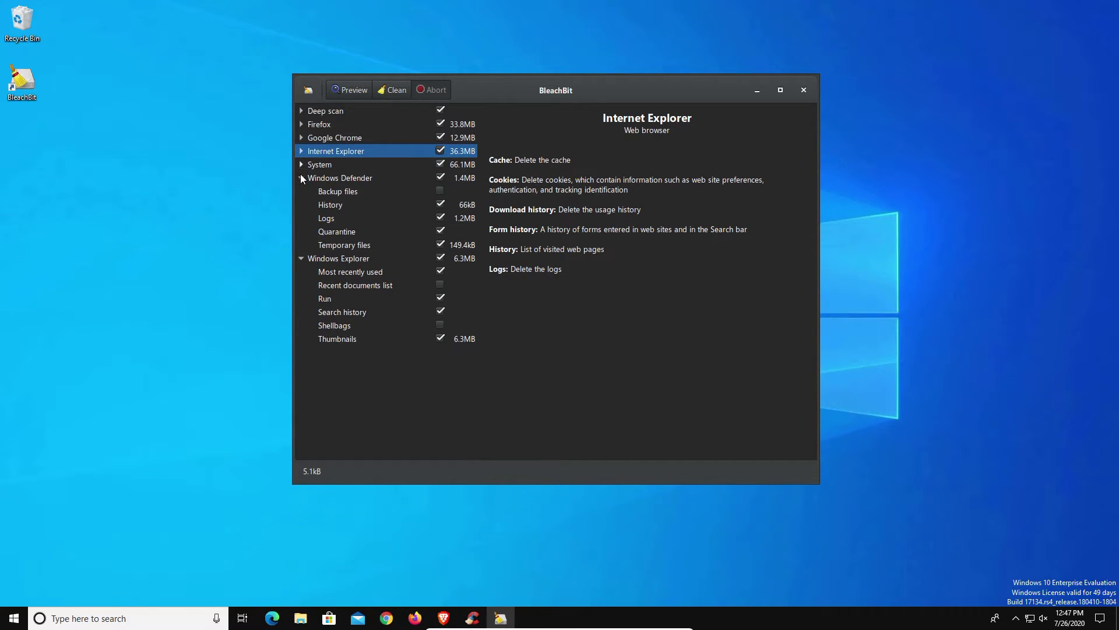
pyautogui.click(301, 178)
pyautogui.click(301, 191)
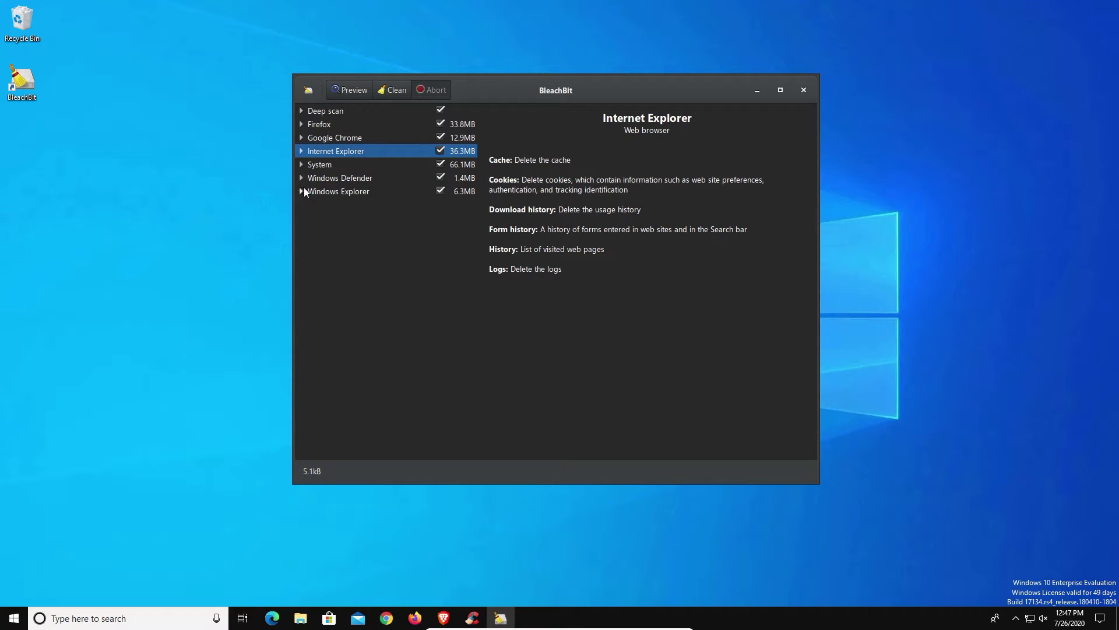
# Run the clean, recovering 161.6MB from 2812 deleted files and 33 special operations
pyautogui.click(398, 90)
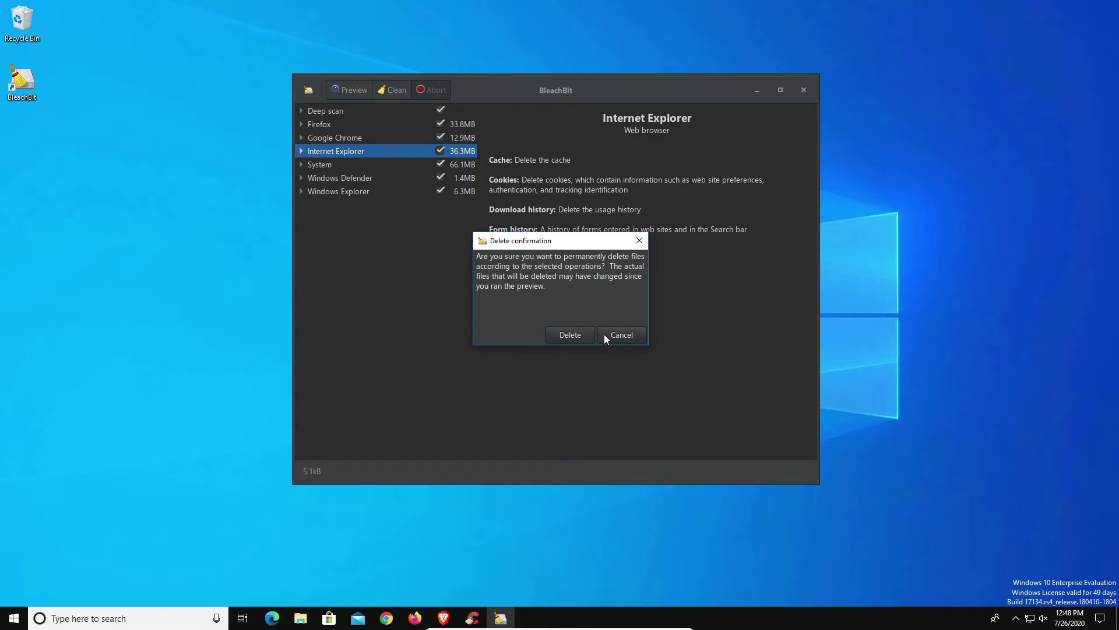
pyautogui.click(567, 337)
pyautogui.moveTo(552, 445); pyautogui.dragTo(510, 406)
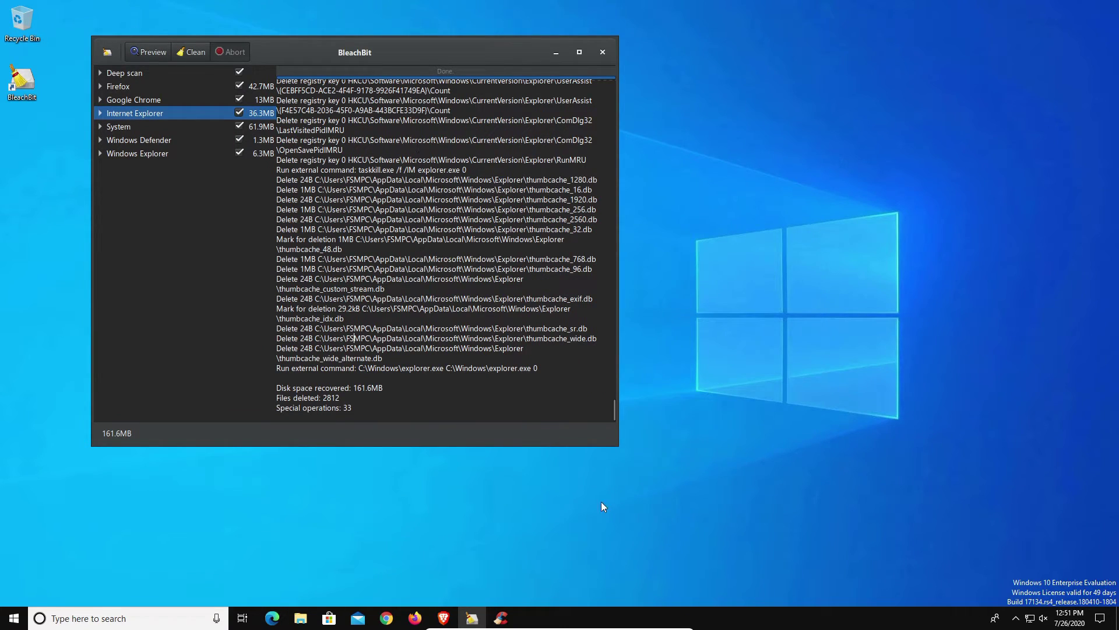
# Run CCleaner's Custom Clean analysis using the default settings
pyautogui.click(501, 617)
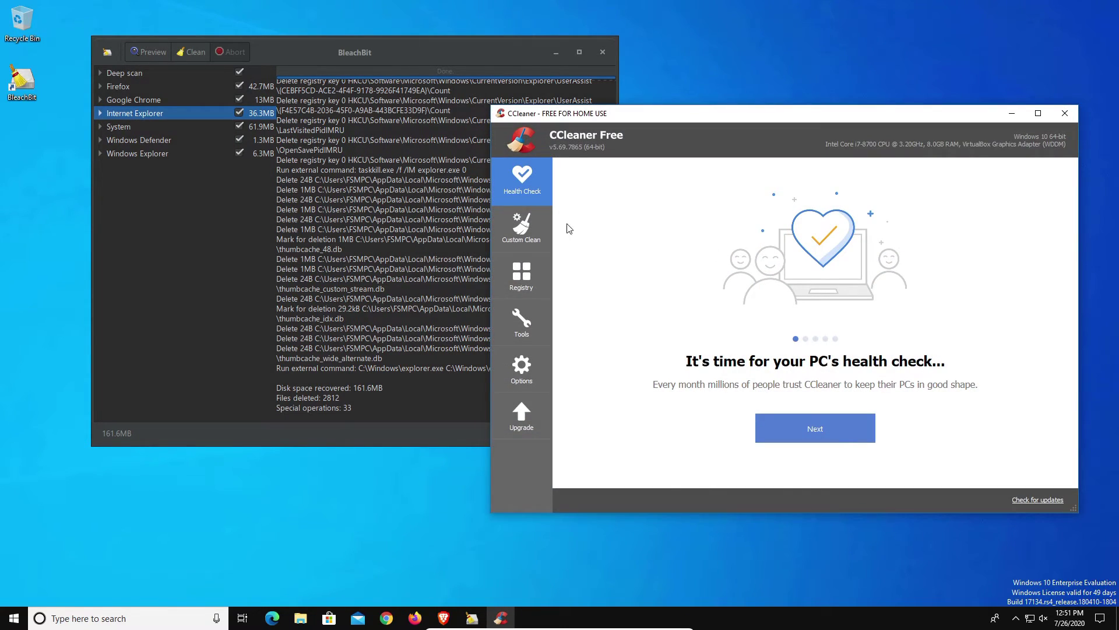
pyautogui.click(537, 230)
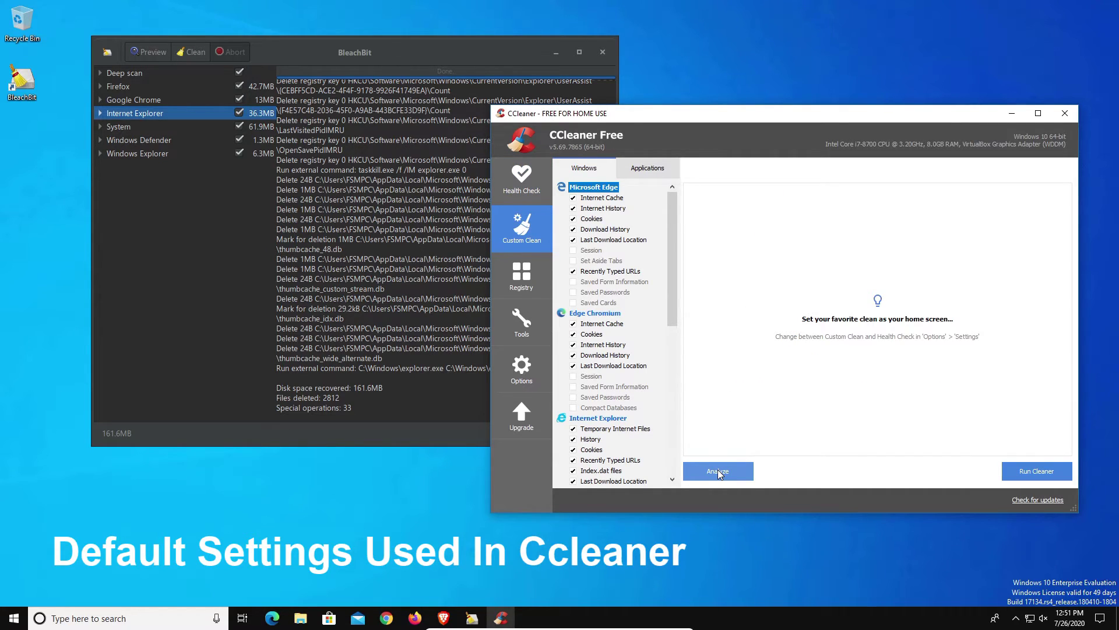
pyautogui.click(718, 470)
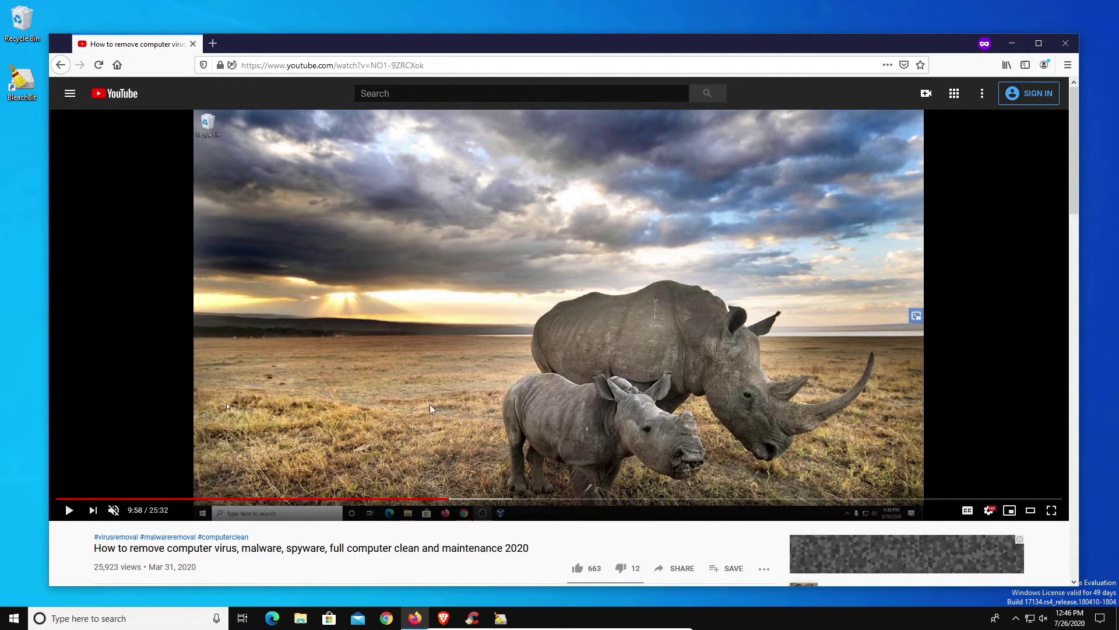
# Play the cleanup video and pause it at 10:06 on the Windows Storage settings page
pyautogui.click(544, 310)
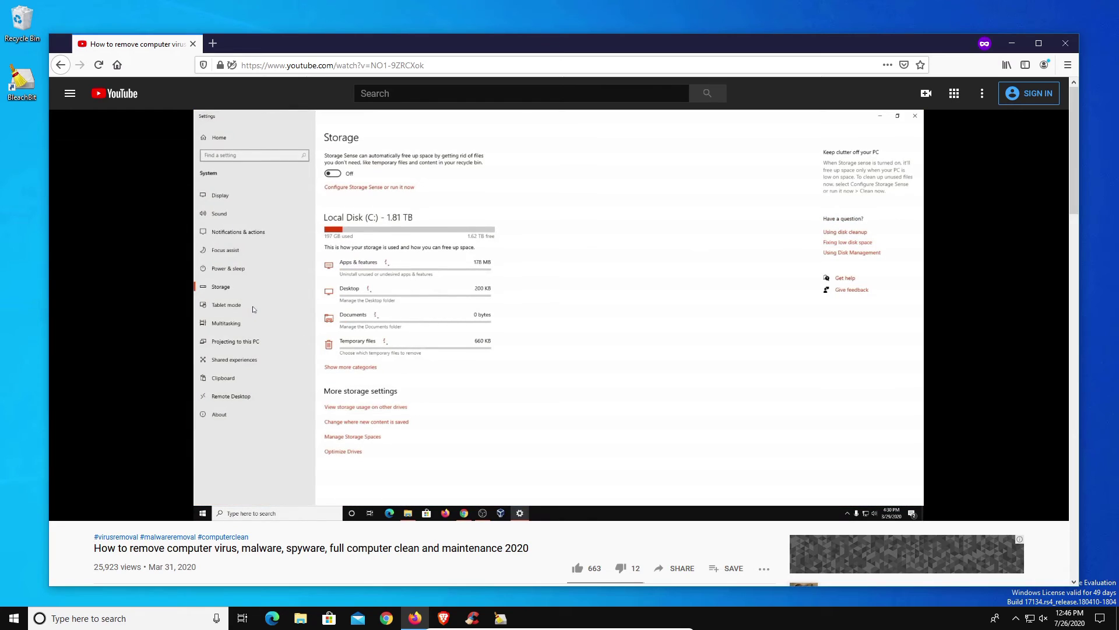
pyautogui.click(254, 309)
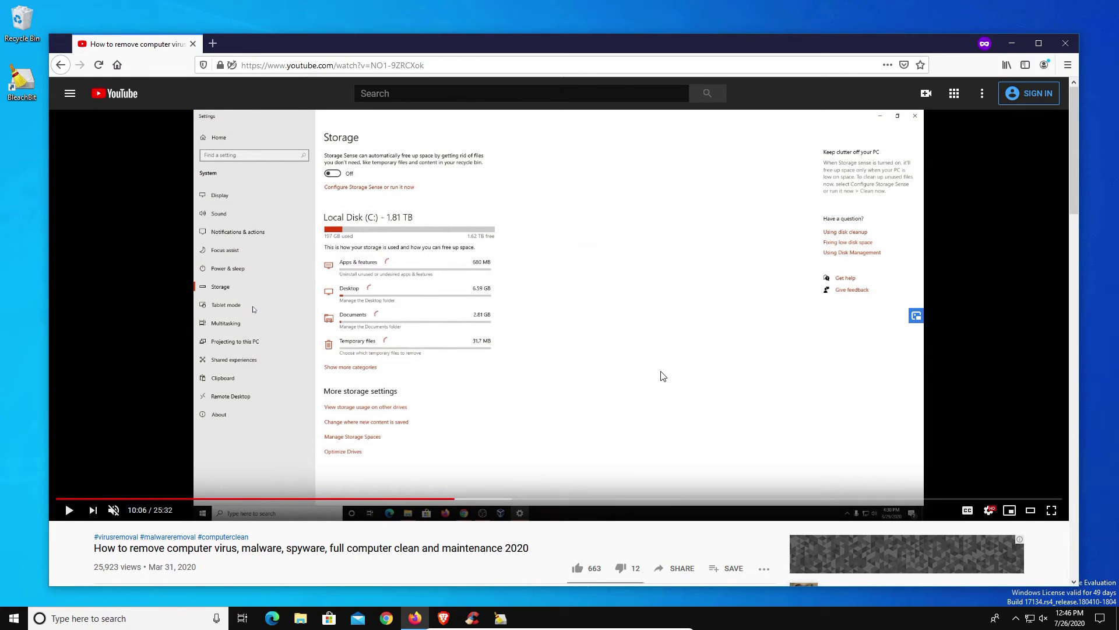